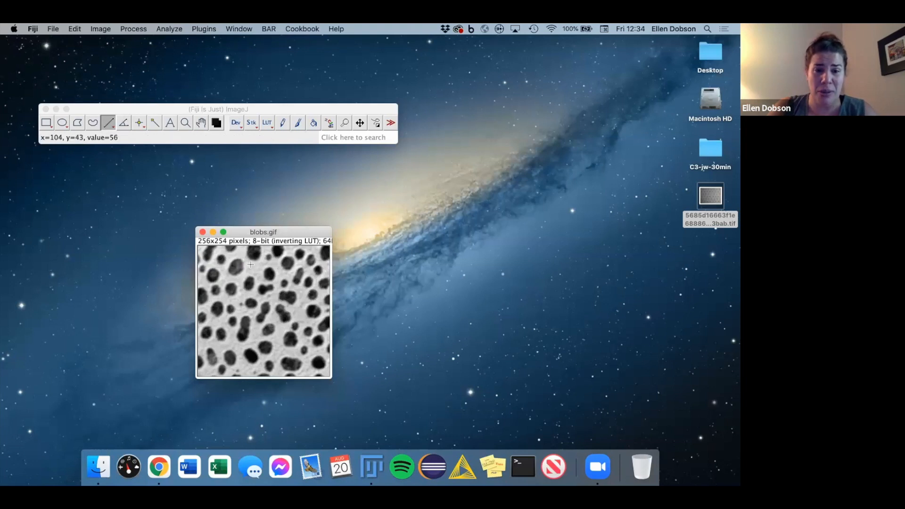
# Draw a straight line about 77 pixels long across two neighbouring blobs and plot its intensity profile beside the image
pyautogui.moveTo(247, 273); pyautogui.dragTo(252, 312)
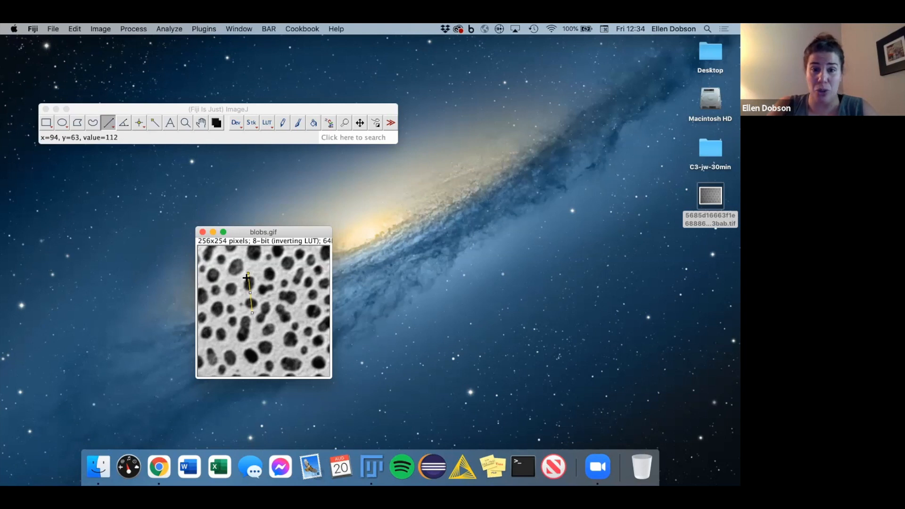
pyautogui.write('lplot profile')
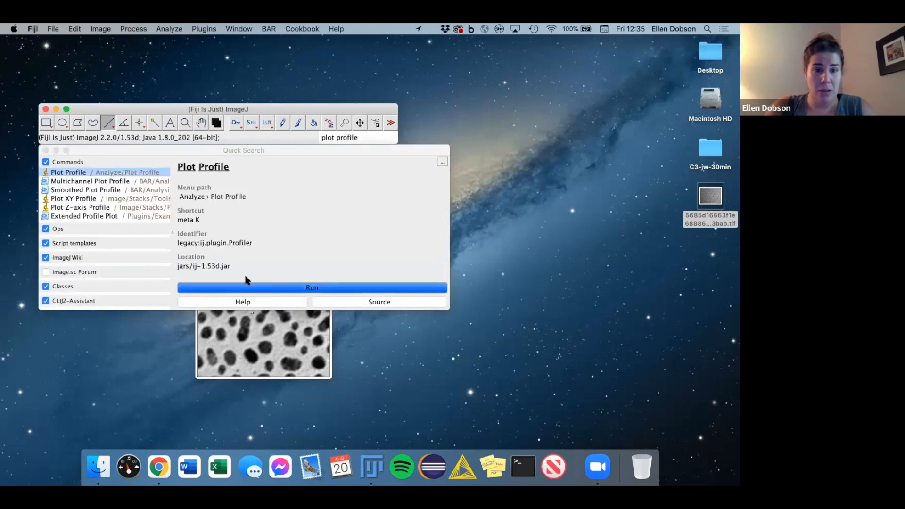
pyautogui.press('Return')
pyautogui.moveTo(419, 108)
pyautogui.mouseDown()
pyautogui.moveTo(665, 178)
pyautogui.moveTo(629, 165)
pyautogui.mouseUp()
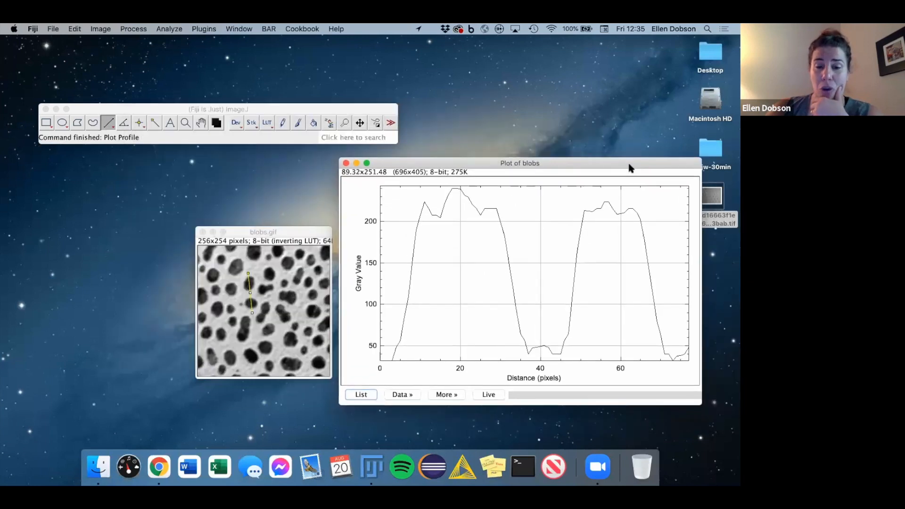
# Invert the lookup table of the blobs.gif image
pyautogui.click(288, 229)
pyautogui.moveTo(278, 219); pyautogui.dragTo(263, 196)
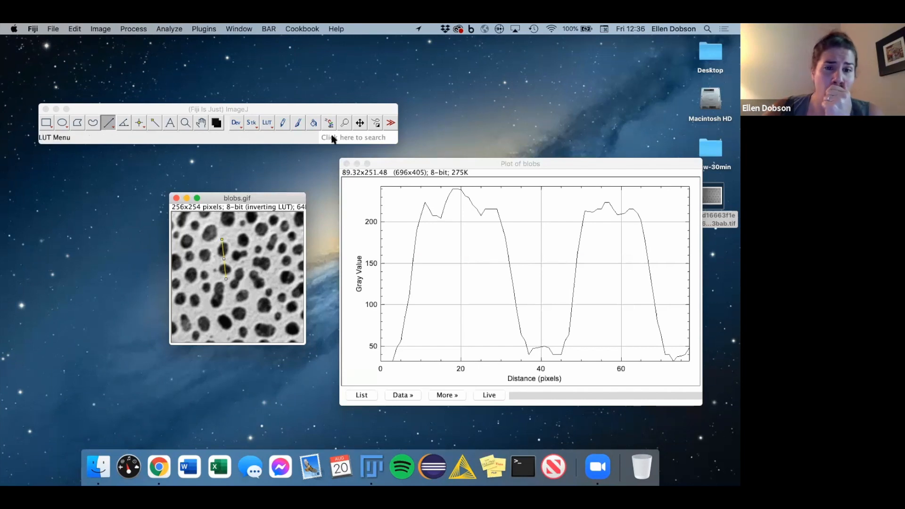
pyautogui.click(268, 127)
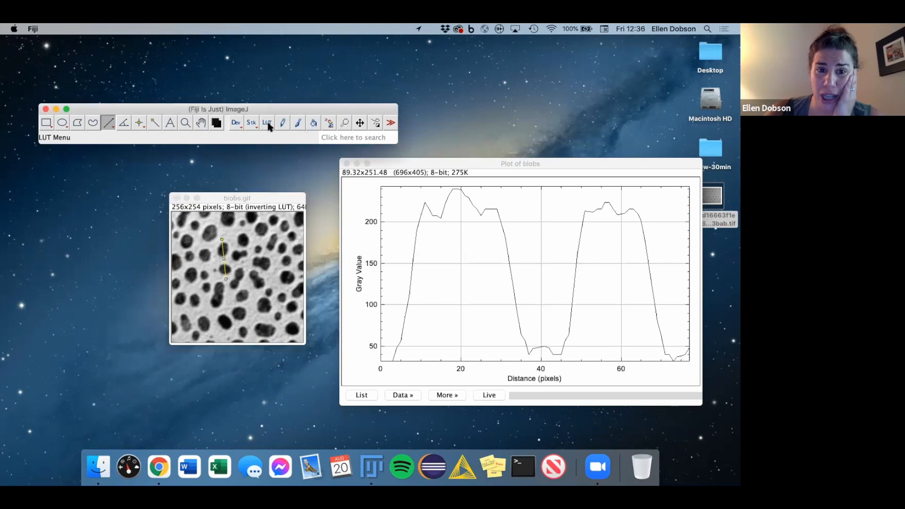
pyautogui.click(268, 125)
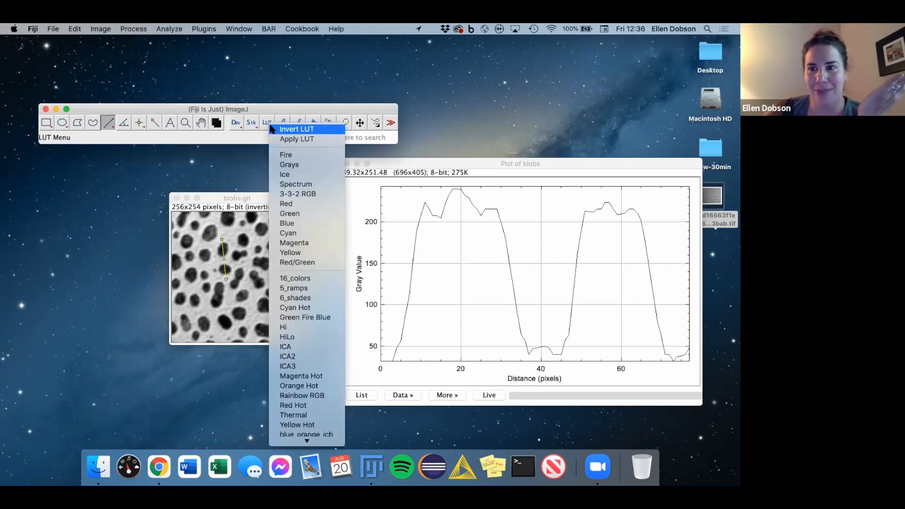
pyautogui.click(280, 129)
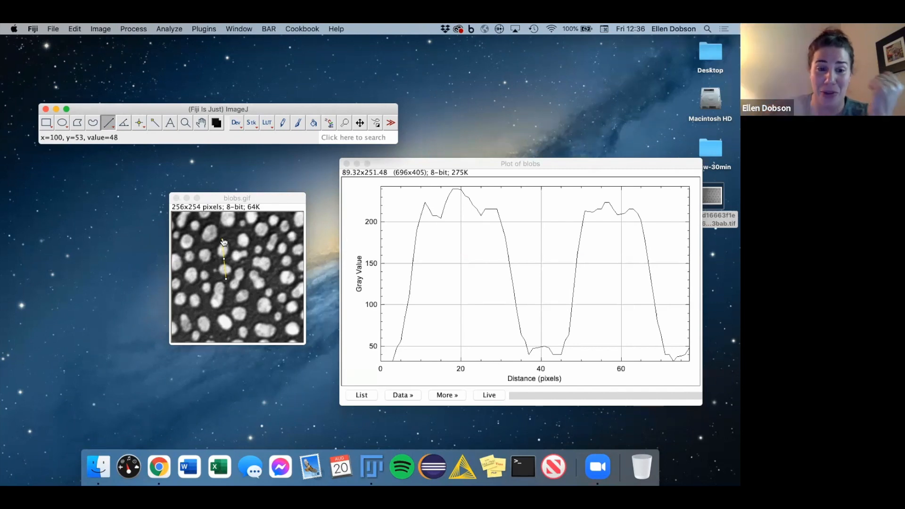
# Close the profile plot and the blobs.gif image
pyautogui.click(347, 164)
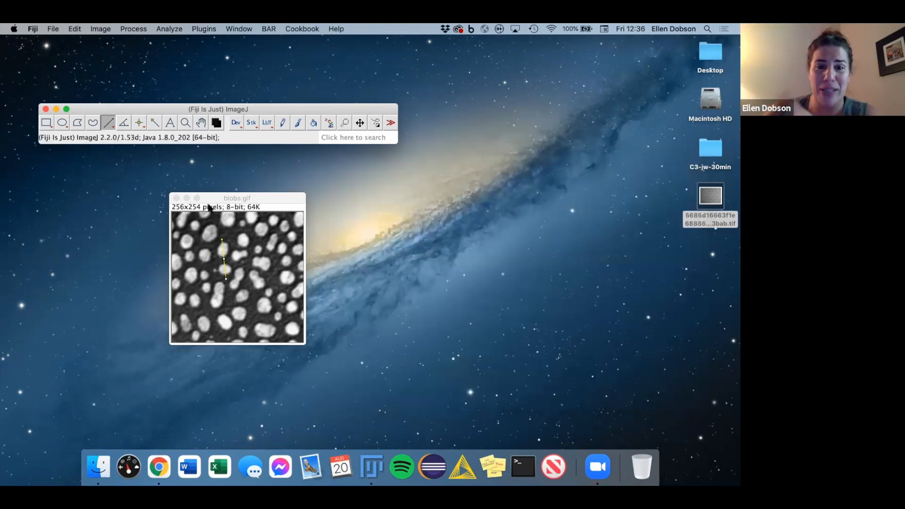
pyautogui.click(176, 199)
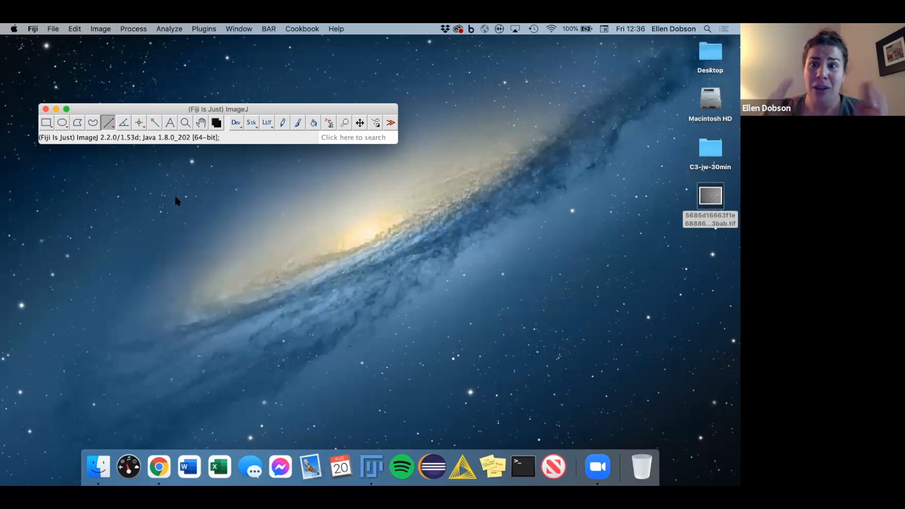
# Switch to the Chrome presentation, advance to the 2D Visualization slide, and return to Fiji
pyautogui.click(159, 469)
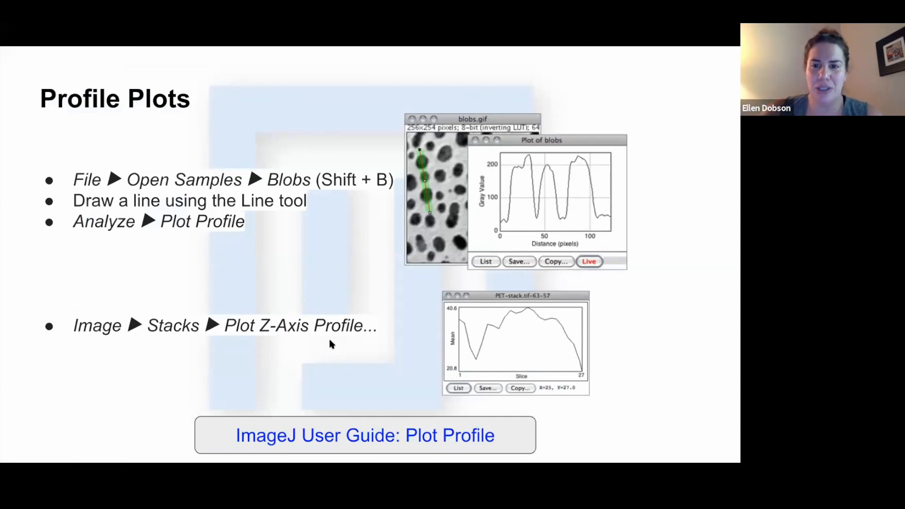
pyautogui.press('Right')
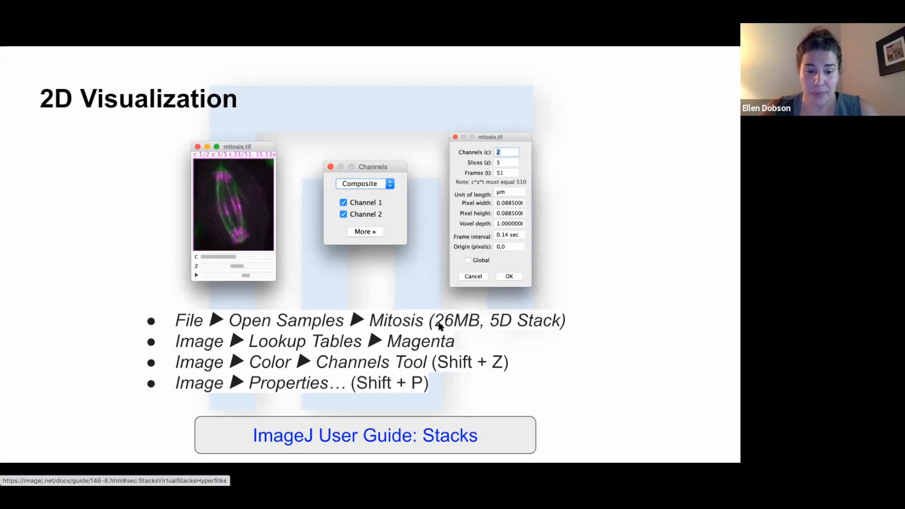
pyautogui.press('super+Tab')
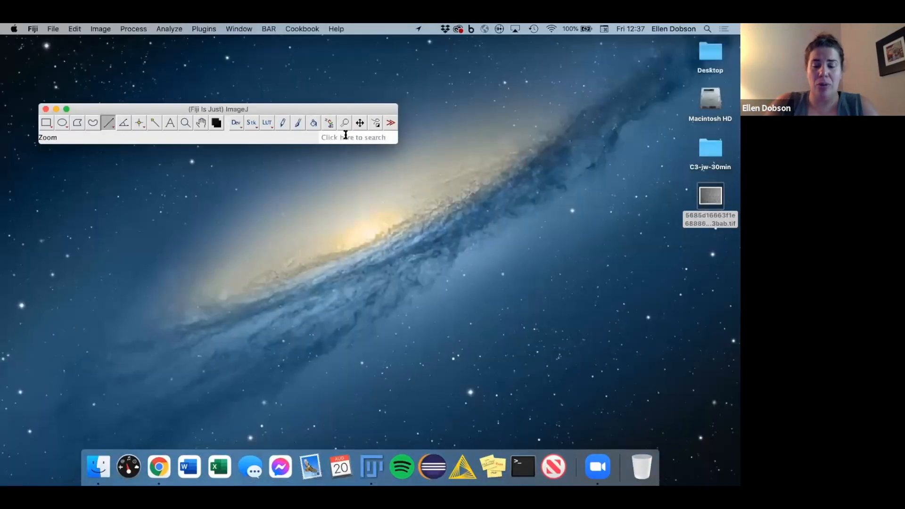
# Open the Mitosis sample stack and show its z-slice 3
pyautogui.click(345, 135)
pyautogui.write('mitosis')
pyautogui.press('Return')
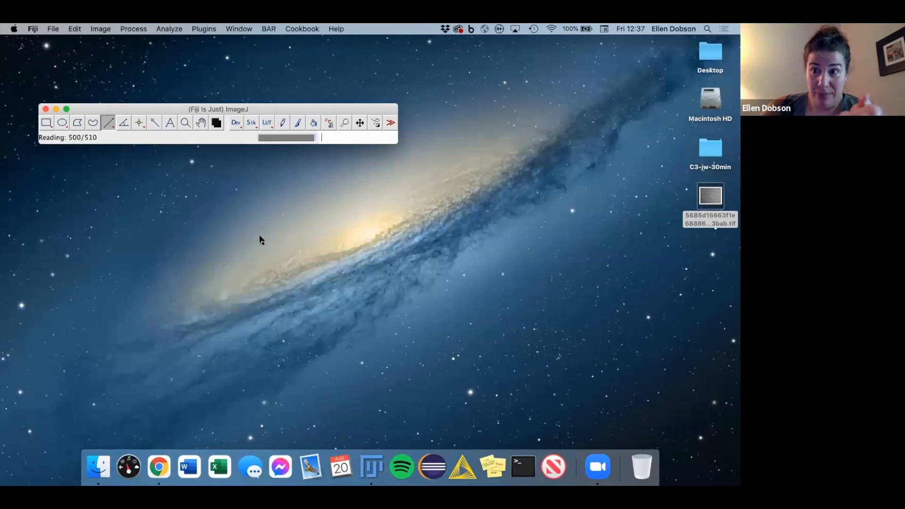
pyautogui.moveTo(396, 170); pyautogui.dragTo(324, 182)
pyautogui.moveTo(288, 312); pyautogui.dragTo(324, 318)
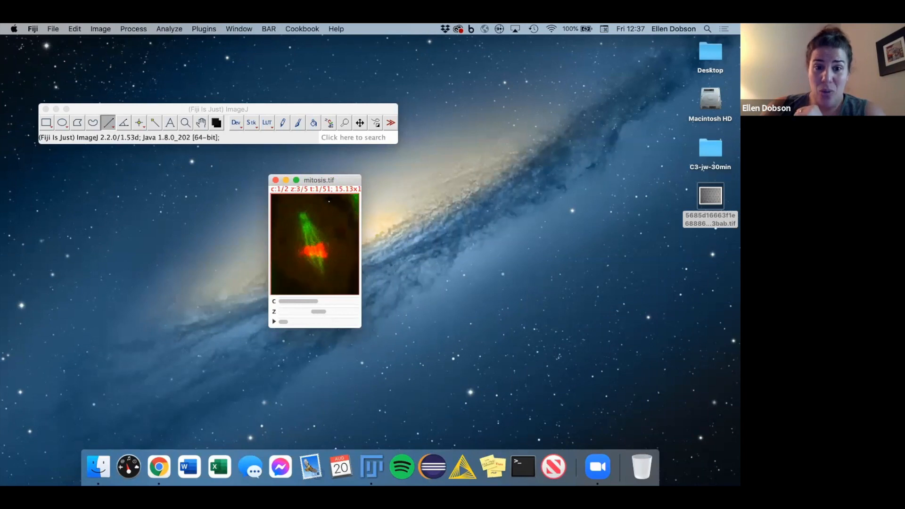
# Apply the Magenta lookup table to channel 1 of the mitosis stack
pyautogui.click(332, 138)
pyautogui.write('magenta')
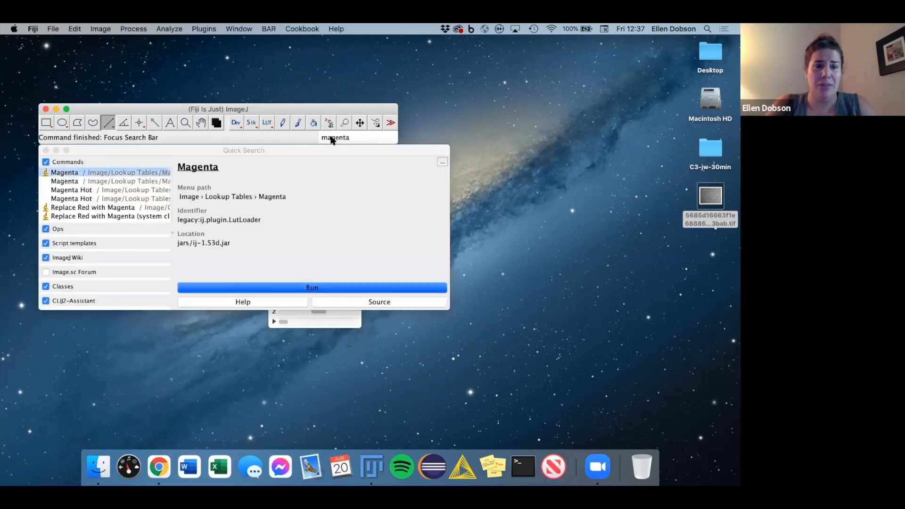
pyautogui.press('Return')
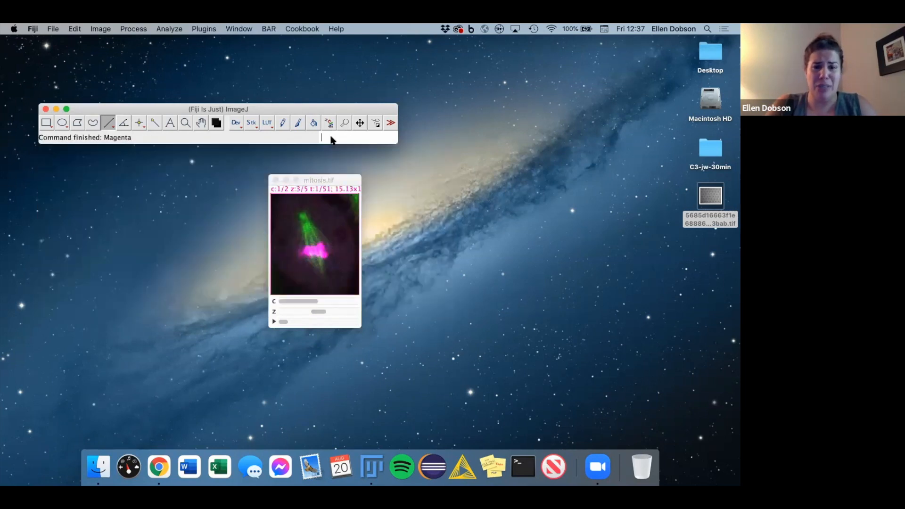
pyautogui.moveTo(277, 177); pyautogui.dragTo(226, 175)
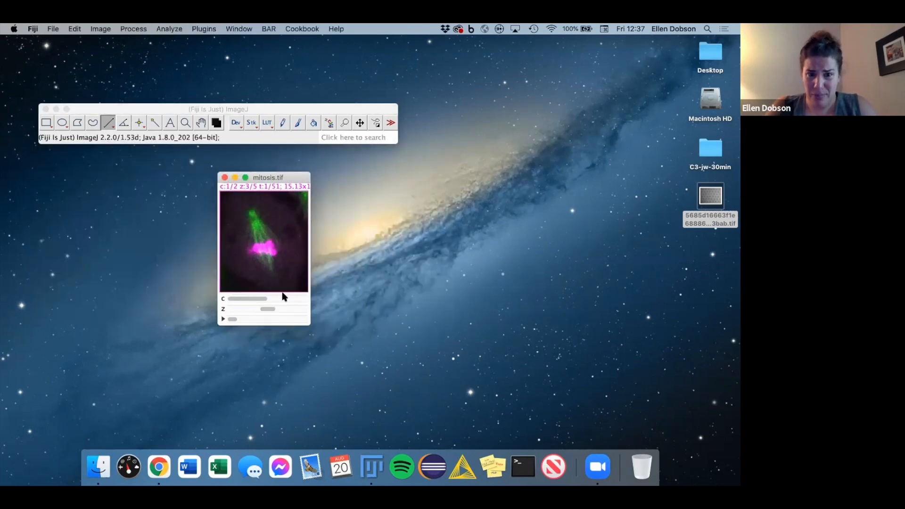
# Open the Channels Tool and place it beside the mitosis image
pyautogui.write('lchannels')
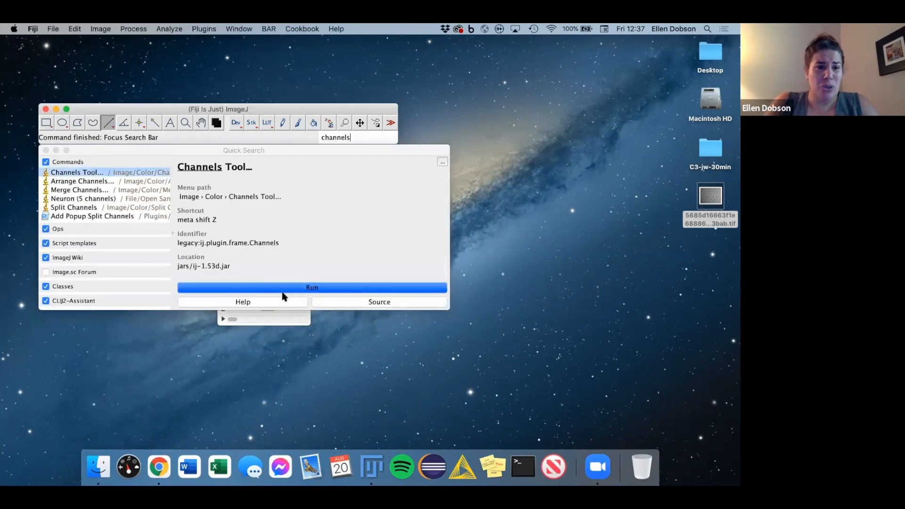
pyautogui.click(283, 291)
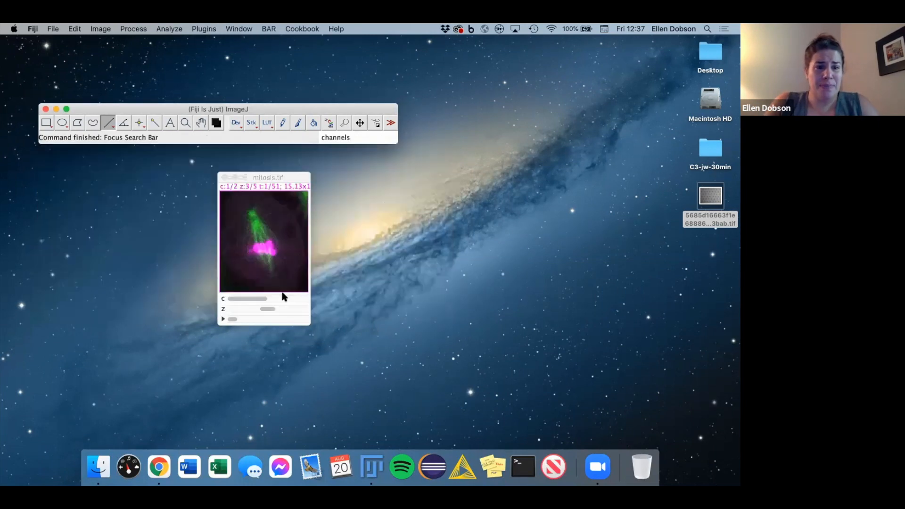
pyautogui.moveTo(386, 131); pyautogui.dragTo(417, 183)
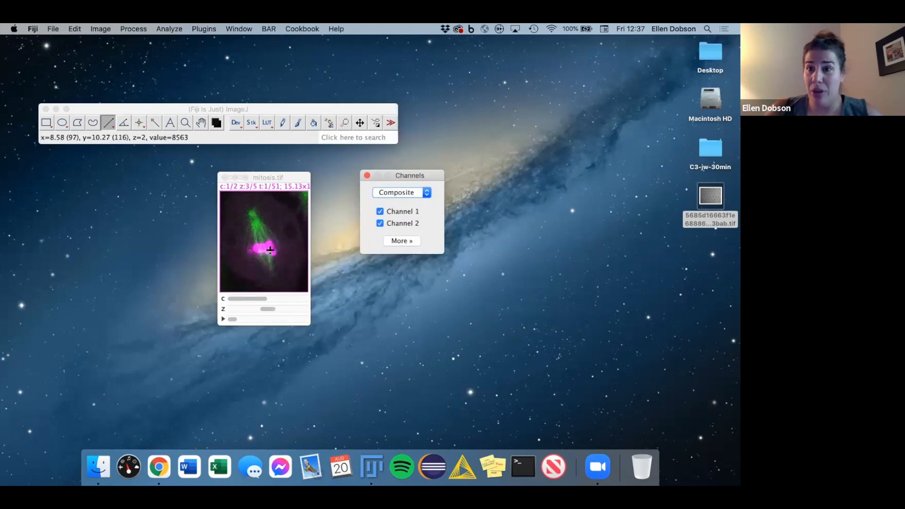
# Display the mitosis stack in Color mode with channel 2 shown, and go to z-slice 2
pyautogui.click(404, 193)
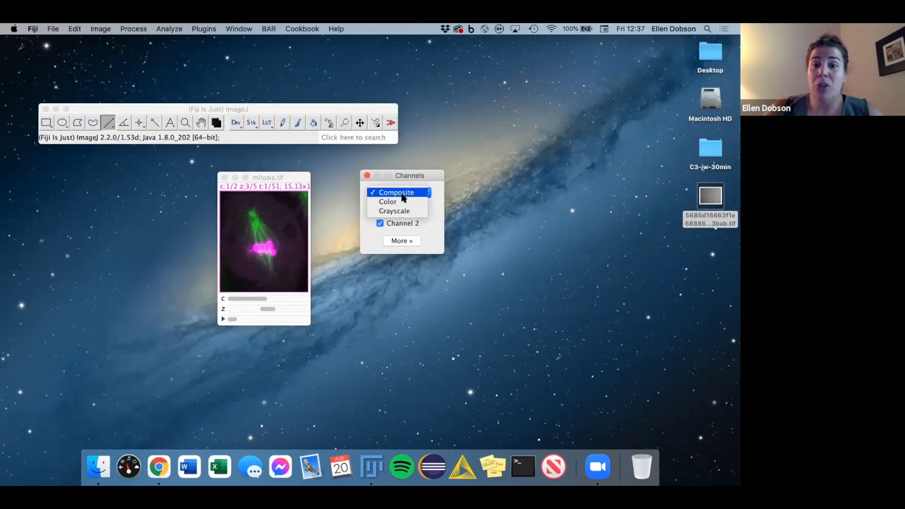
pyautogui.click(403, 202)
pyautogui.click(380, 226)
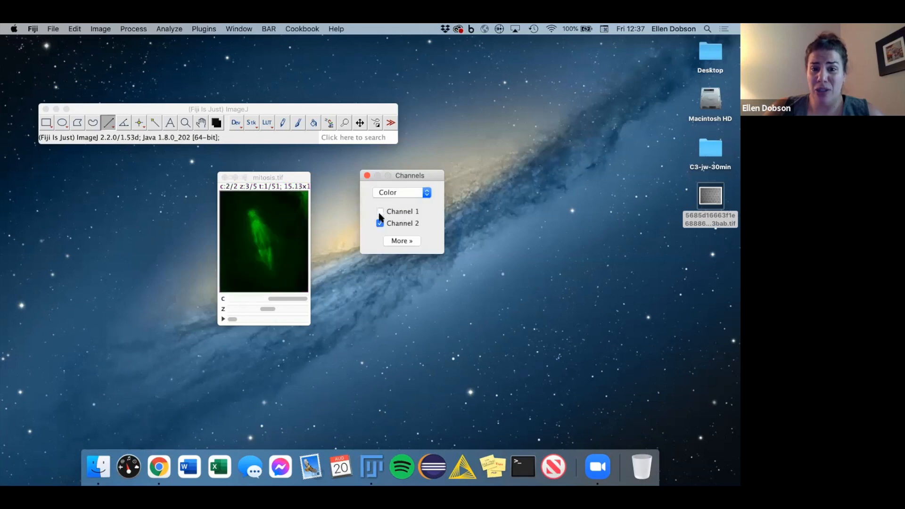
pyautogui.click(380, 211)
pyautogui.click(274, 297)
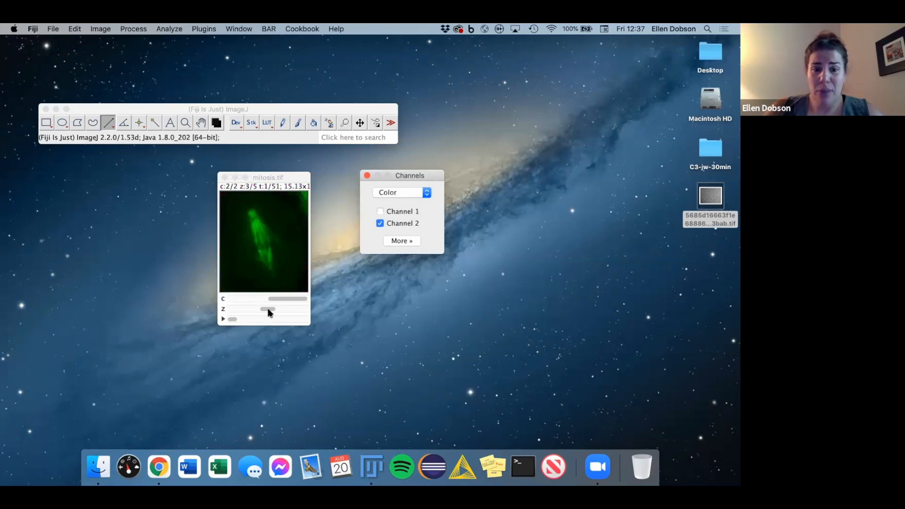
pyautogui.click(243, 309)
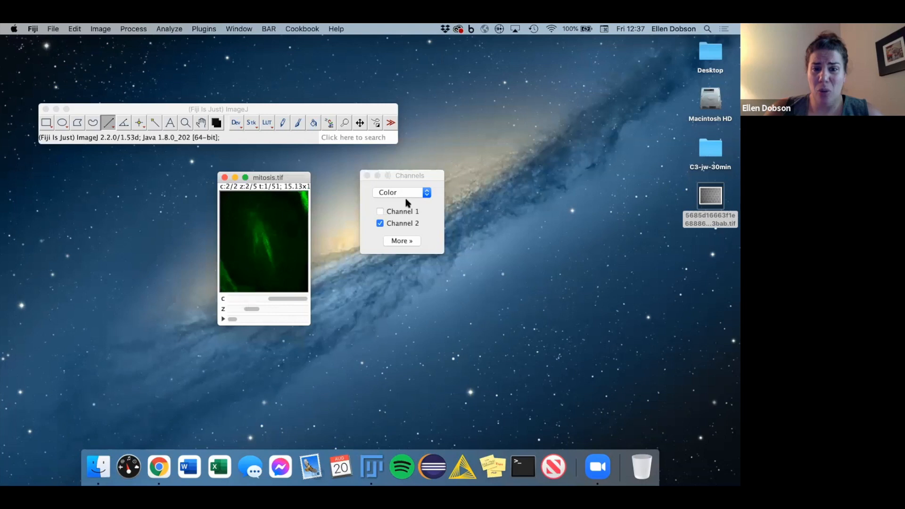
# Set the channel display back to Composite and show only channel 1
pyautogui.click(389, 193)
pyautogui.click(393, 183)
pyautogui.click(380, 212)
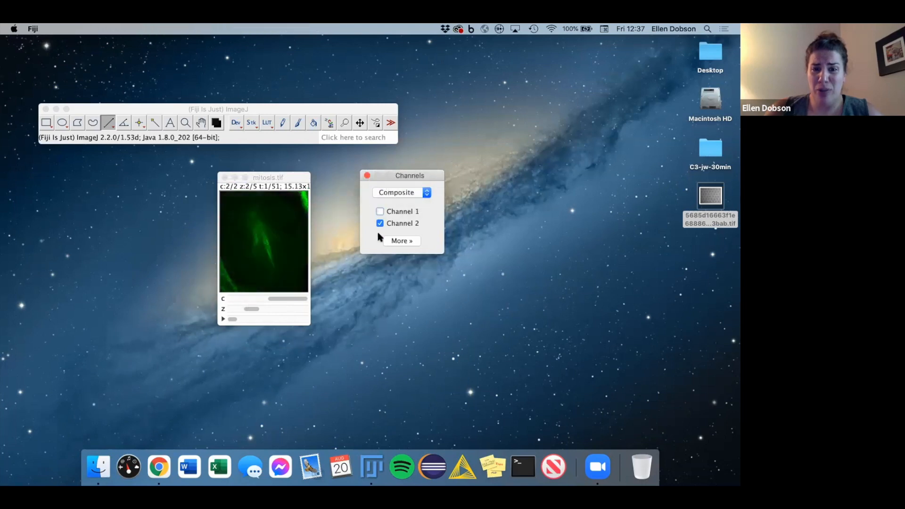
pyautogui.click(380, 224)
pyautogui.click(379, 212)
pyautogui.click(380, 211)
pyautogui.click(380, 212)
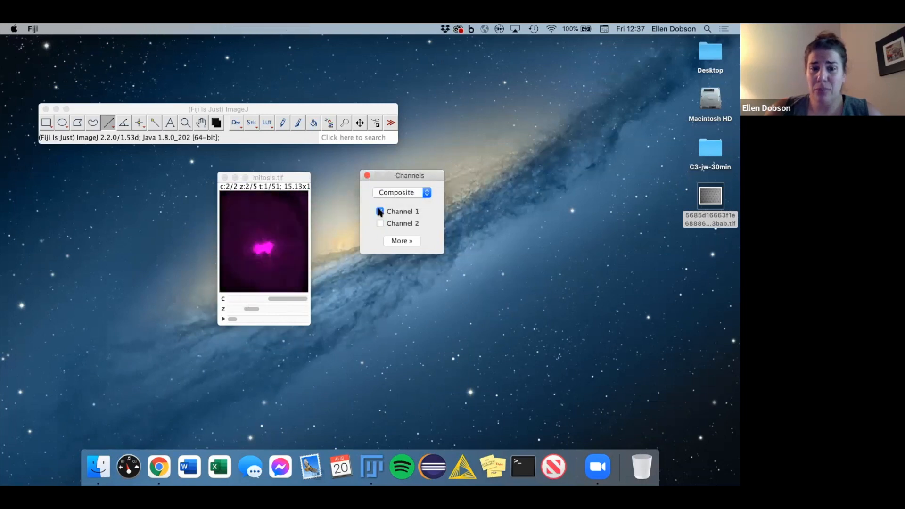
# Open the mitosis image's Properties to examine its dimensions and pixel calibration, and close them without changes
pyautogui.click(362, 139)
pyautogui.write('pro')
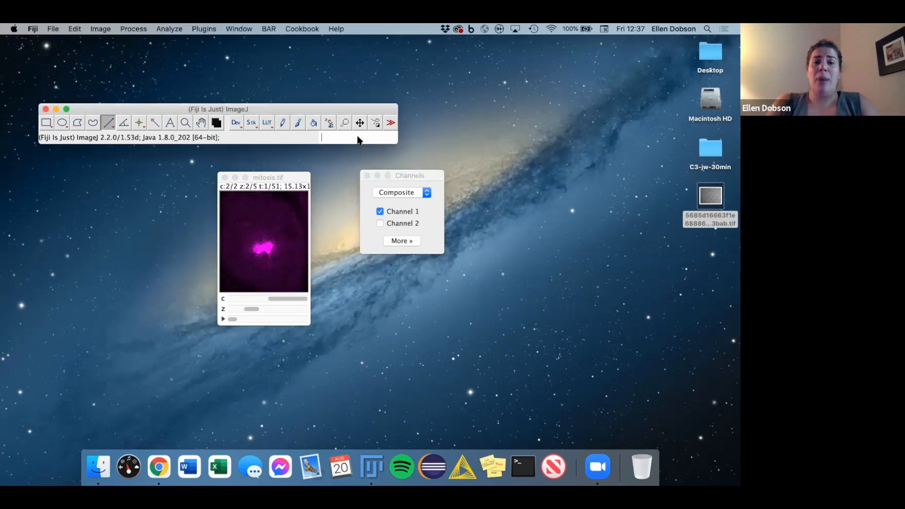
pyautogui.write('perti')
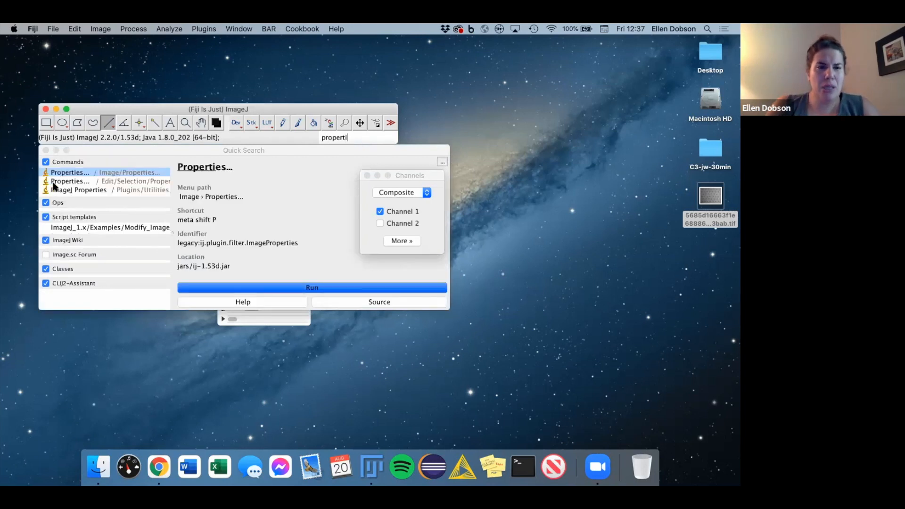
pyautogui.click(59, 173)
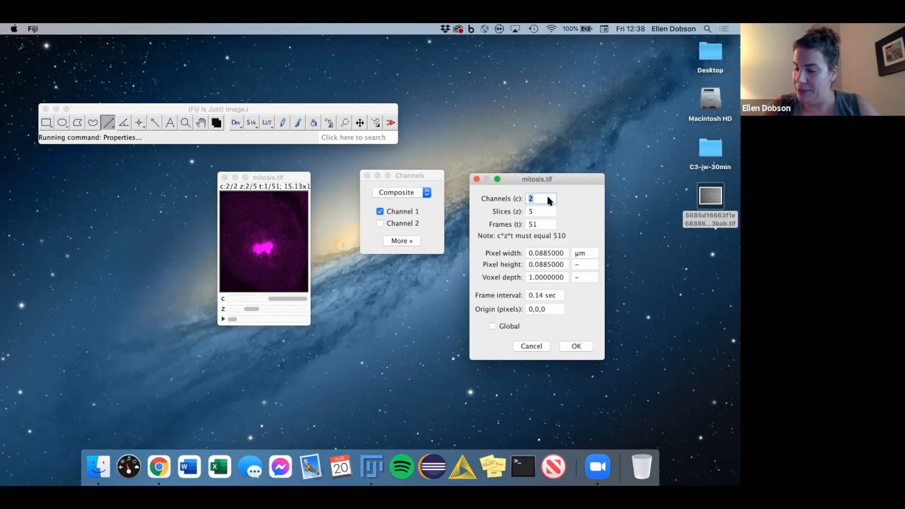
pyautogui.moveTo(274, 179); pyautogui.dragTo(273, 179)
pyautogui.click(476, 179)
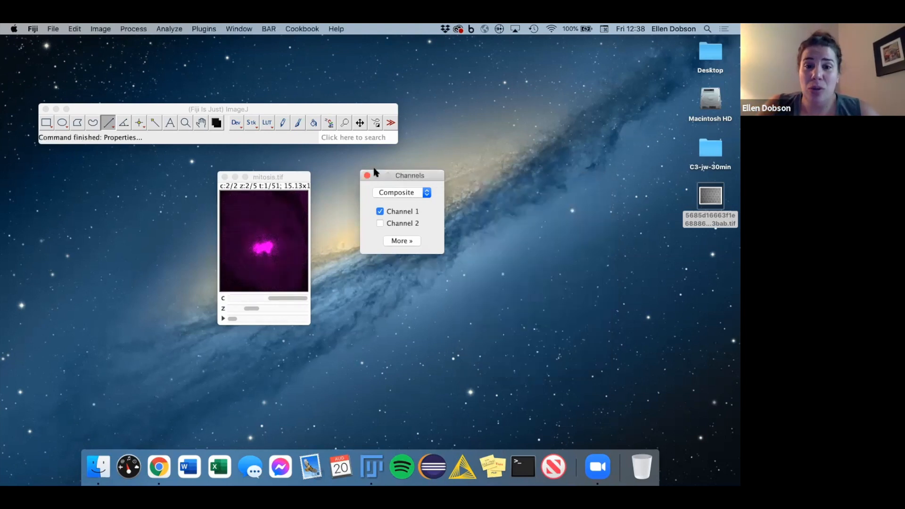
# Close the Channels Tool and move the mitosis stack to time frame 5
pyautogui.click(367, 175)
pyautogui.moveTo(280, 179); pyautogui.dragTo(327, 196)
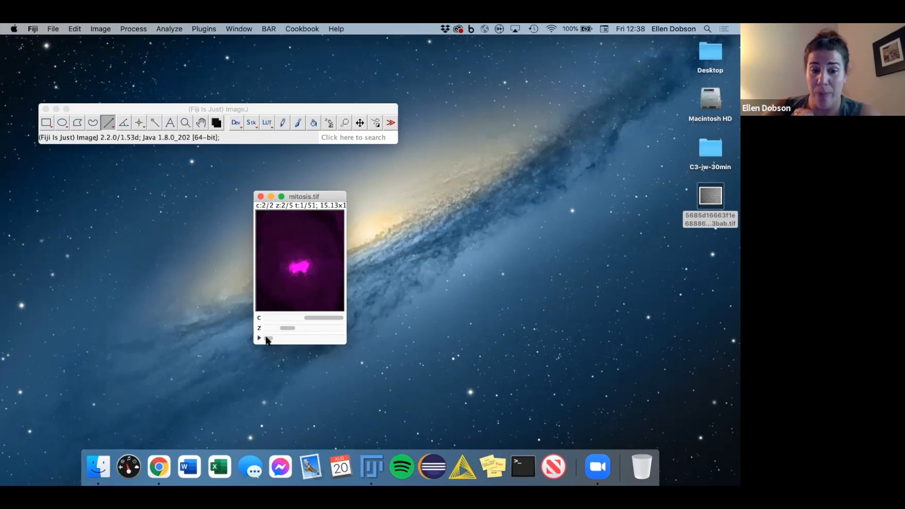
pyautogui.moveTo(269, 339); pyautogui.dragTo(273, 339)
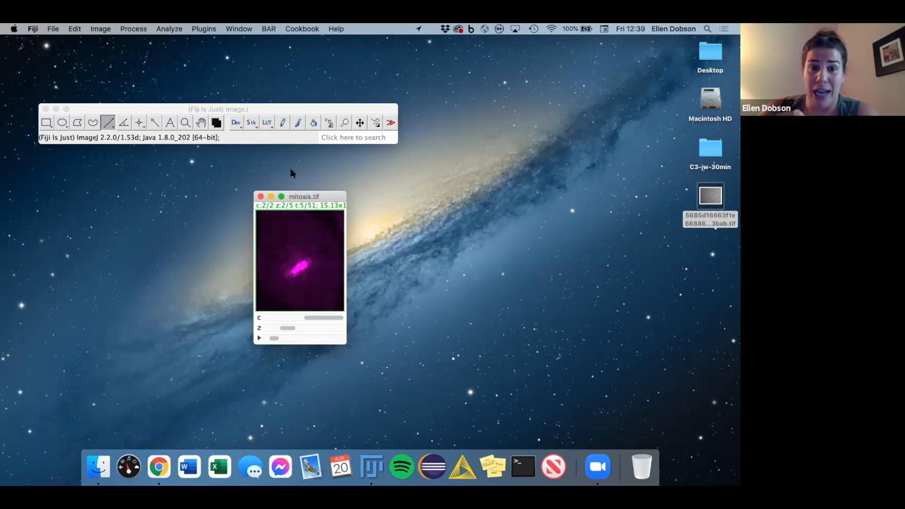
# Close the mitosis image and advance the Chrome presentation to the Brightness & Contrast slide
pyautogui.click(261, 196)
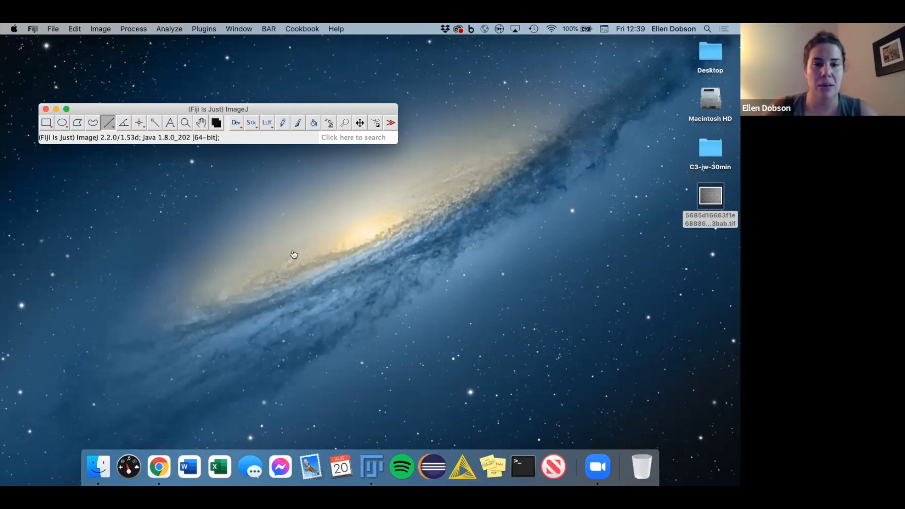
pyautogui.press('super+Tab')
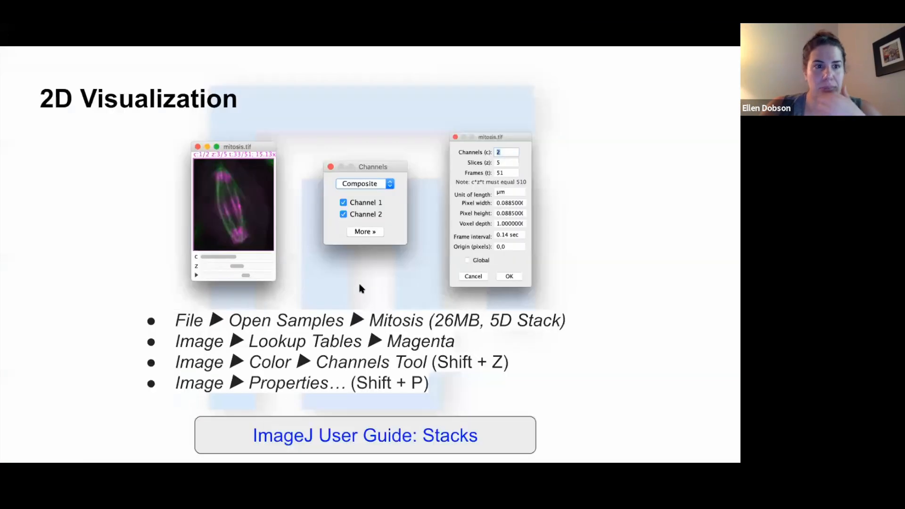
pyautogui.click(359, 284)
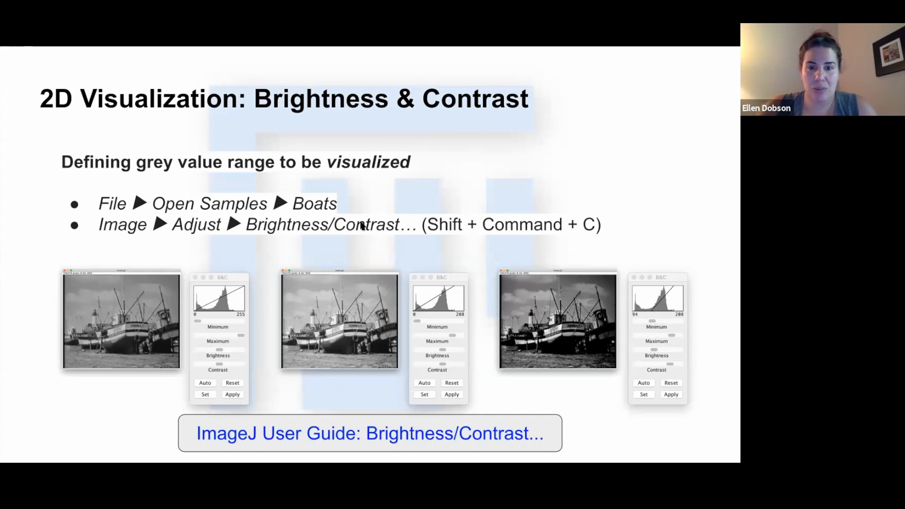
# Switch to Fiji and open the Boats sample image
pyautogui.press('super+Tab')
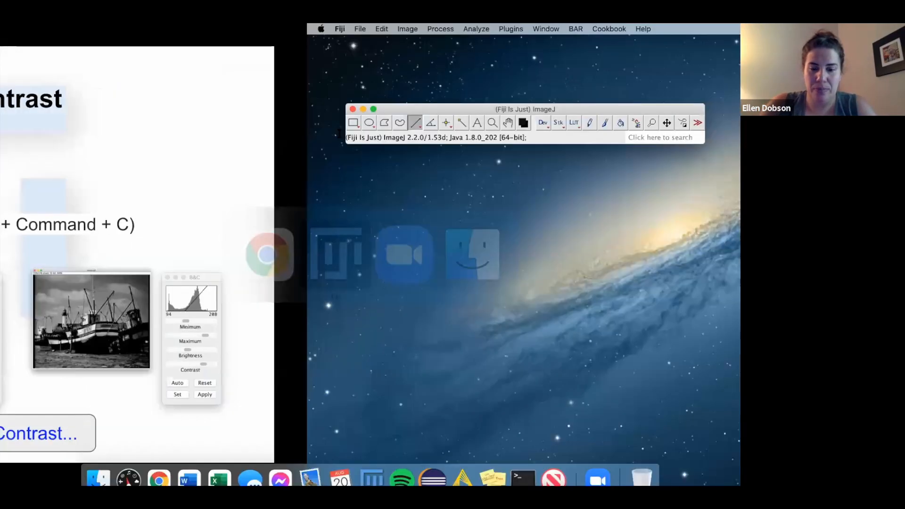
pyautogui.click(337, 137)
pyautogui.write('boa')
pyautogui.press('Return')
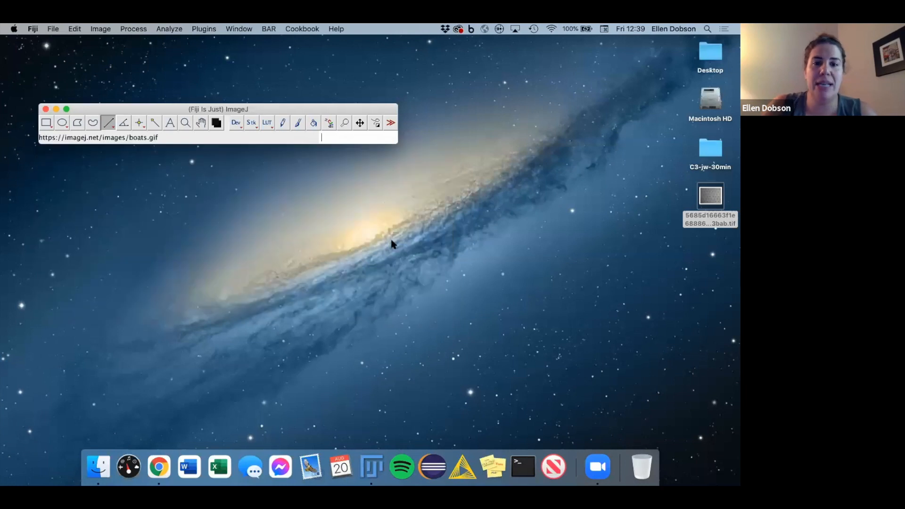
# Open the Brightness/Contrast adjustment for the boats image
pyautogui.write('l')
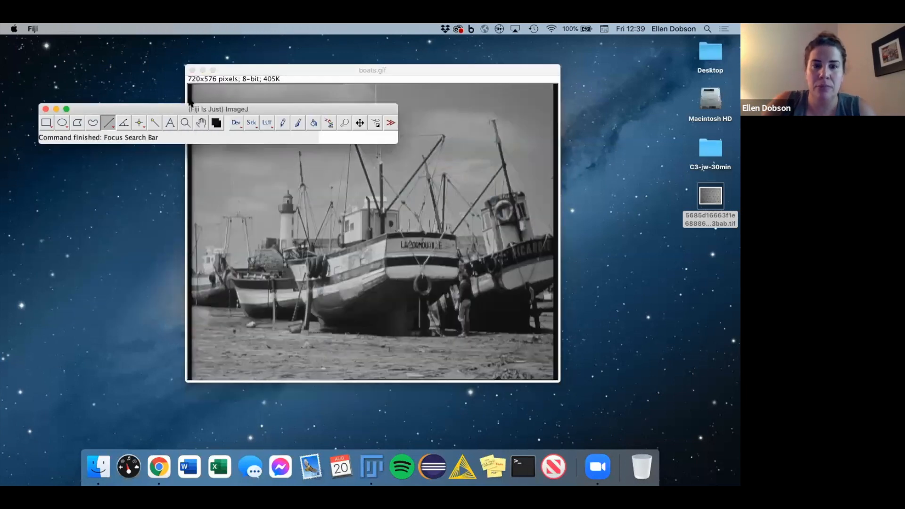
pyautogui.write('bright')
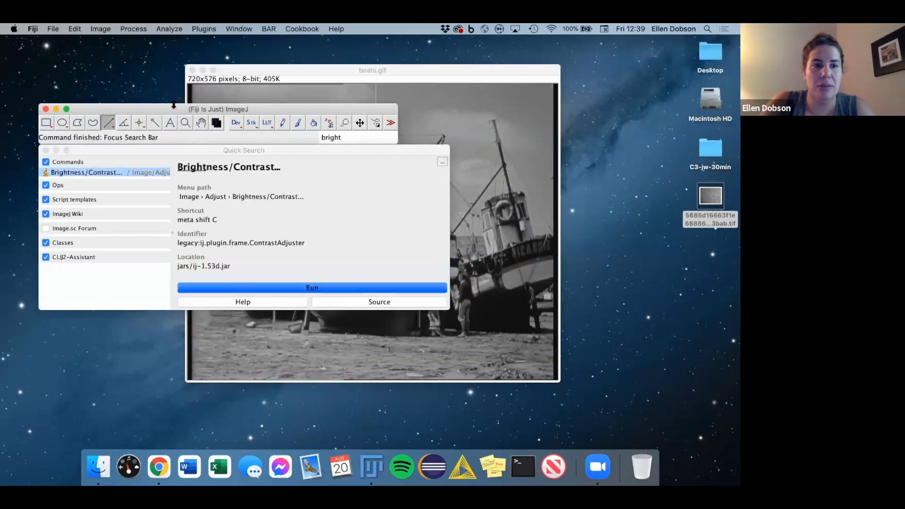
pyautogui.press('Return')
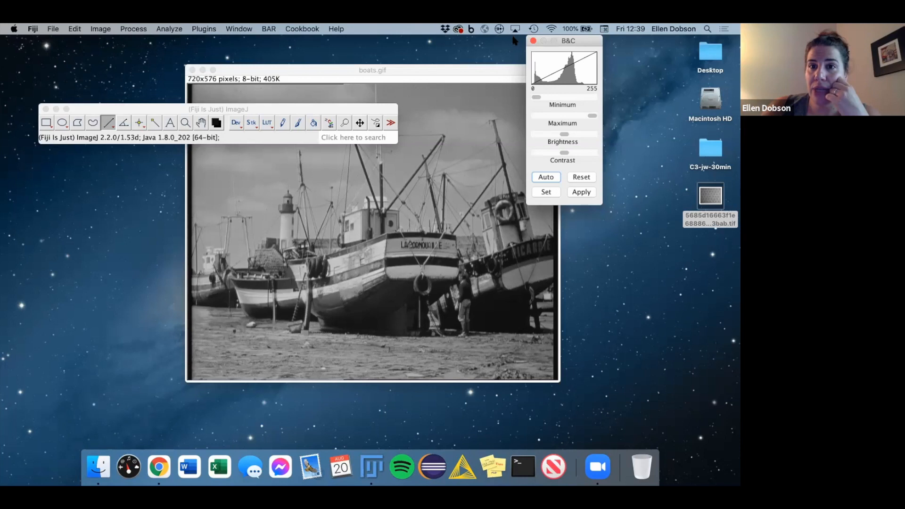
# Lower the boats image's maximum display value to 176, and reset the display range to the full 0–255
pyautogui.moveTo(581, 40); pyautogui.dragTo(580, 202)
pyautogui.moveTo(598, 277); pyautogui.dragTo(583, 279)
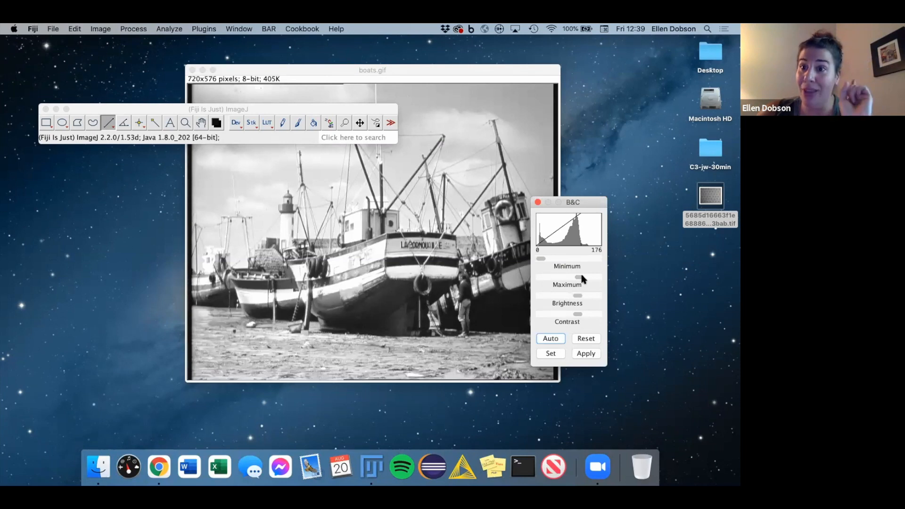
pyautogui.moveTo(592, 206); pyautogui.dragTo(577, 146)
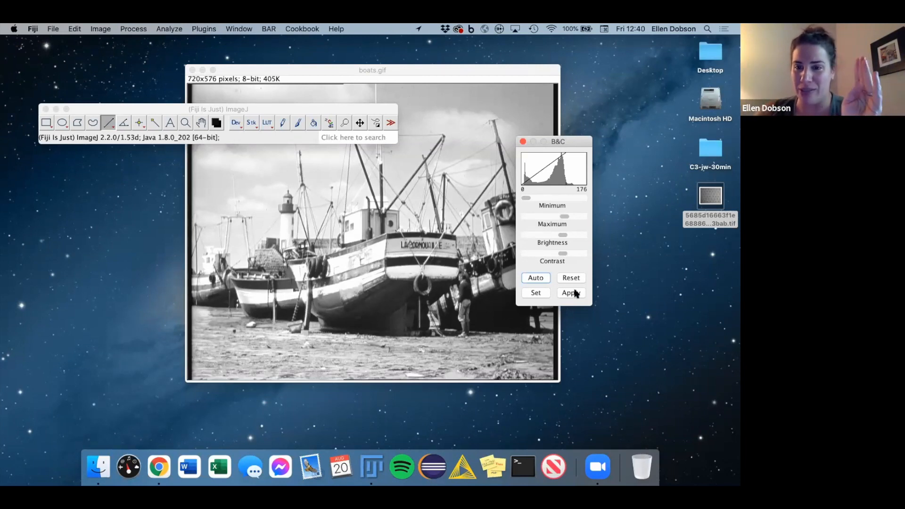
pyautogui.scroll(-5, 562, 217)
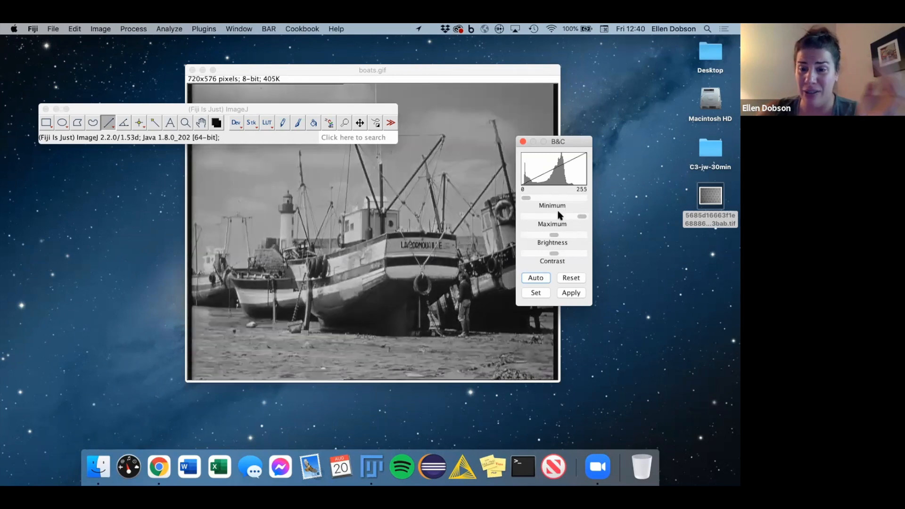
# Apply the automatic brightness and contrast adjustment to the boats image twice
pyautogui.click(535, 278)
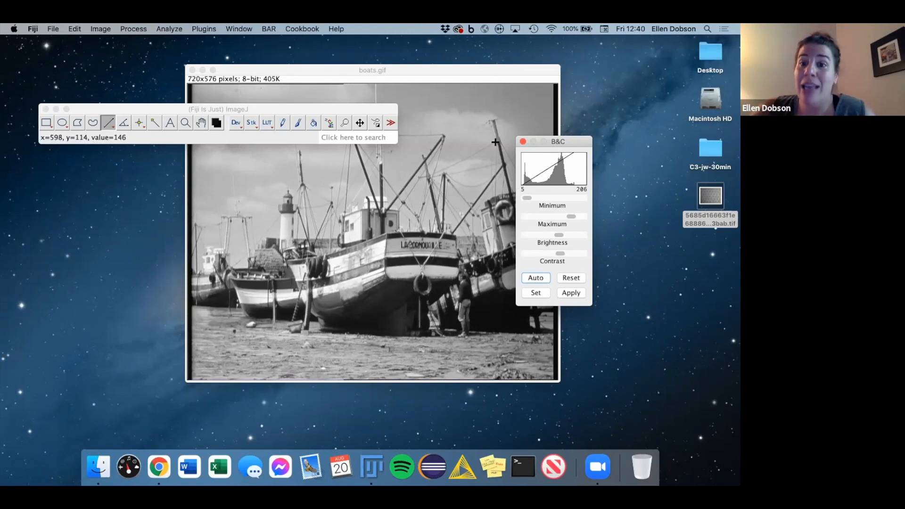
pyautogui.moveTo(576, 142); pyautogui.dragTo(587, 160)
pyautogui.click(547, 296)
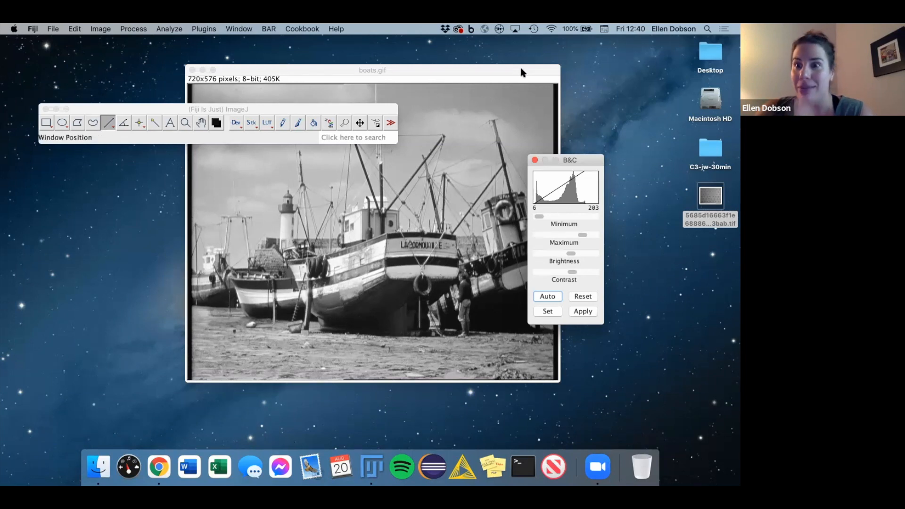
# Close the boats image and the brightness adjustment, and return to the Brightness & Contrast slide in Chrome
pyautogui.click(539, 71)
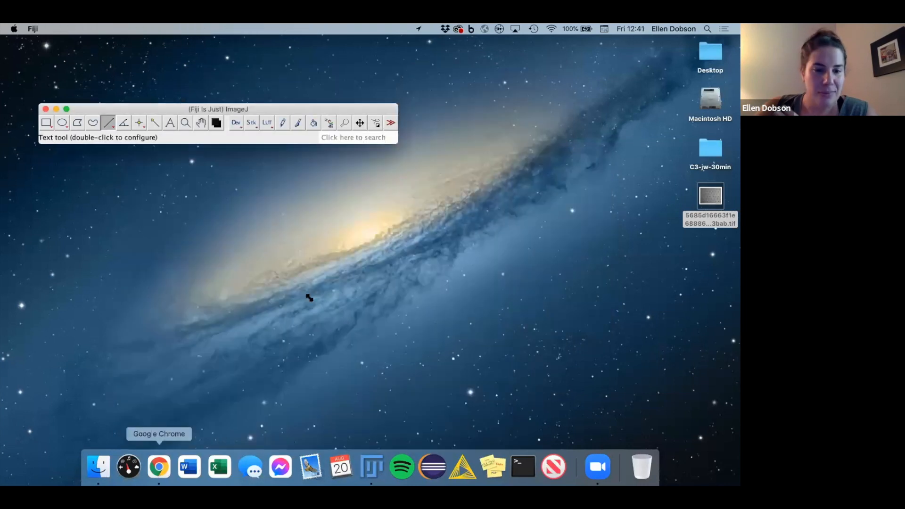
pyautogui.hotkey('ctrl', 'Left')
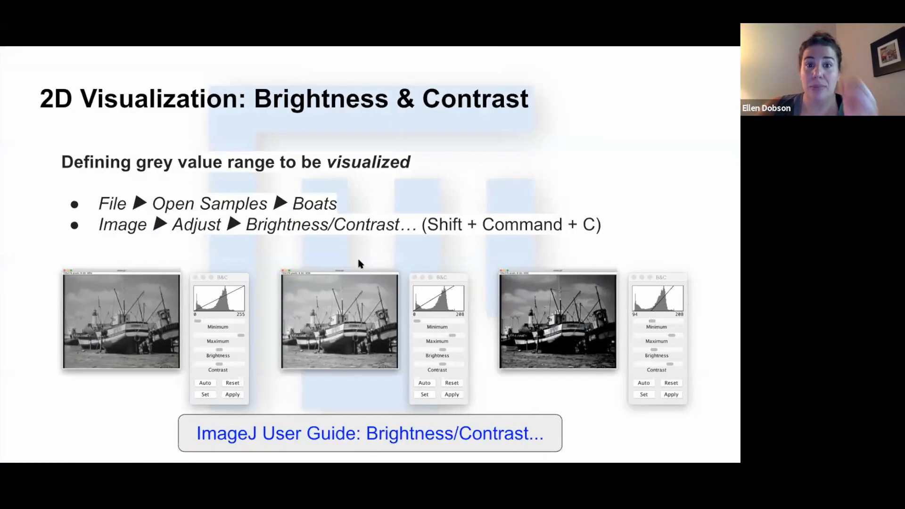
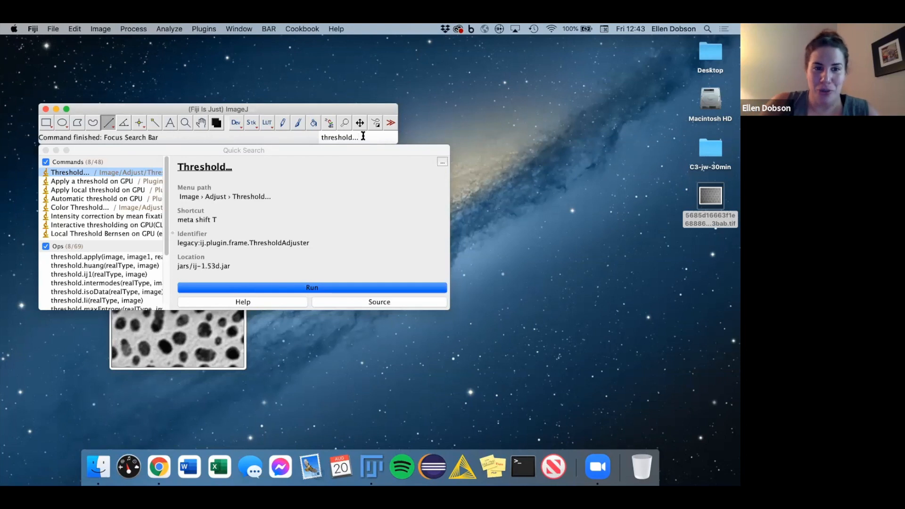
# Open the Threshold tool for the blobs image and set the threshold range to 112–226
pyautogui.press('Return')
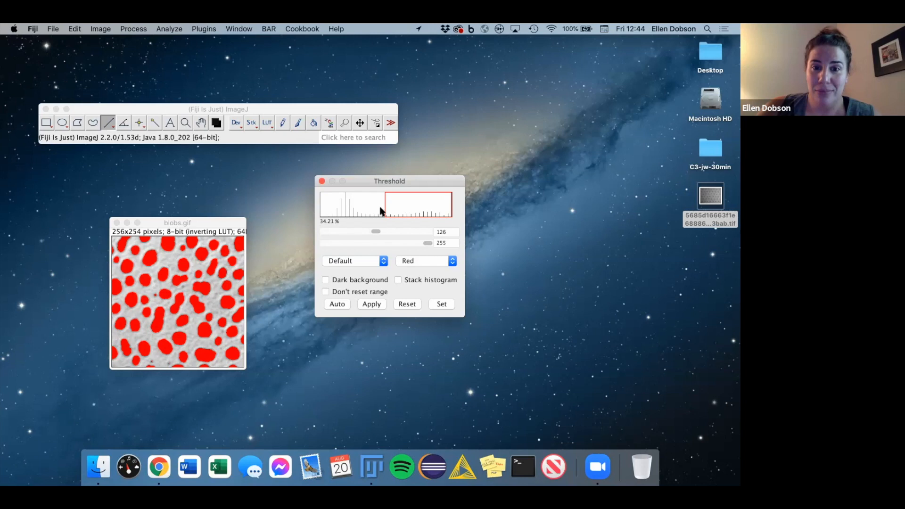
pyautogui.moveTo(377, 231)
pyautogui.mouseDown()
pyautogui.moveTo(339, 231)
pyautogui.moveTo(380, 229)
pyautogui.moveTo(370, 231)
pyautogui.mouseUp()
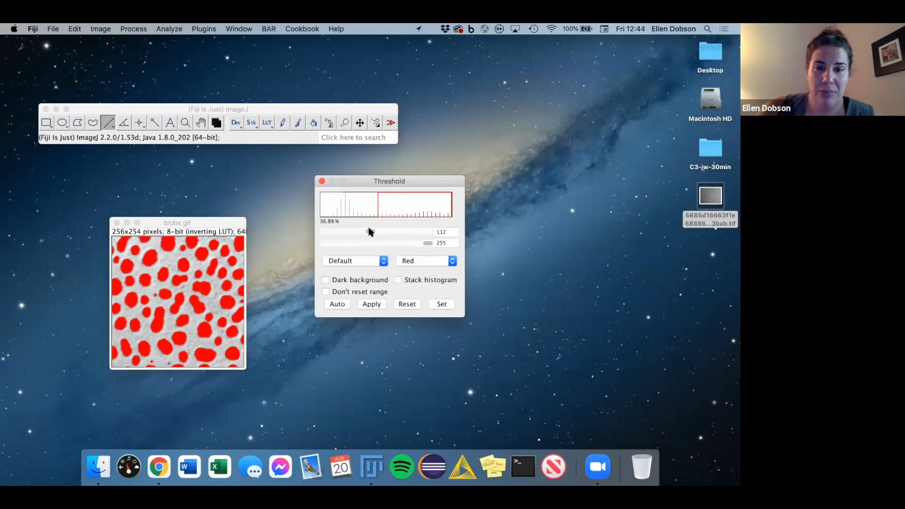
pyautogui.moveTo(425, 244); pyautogui.dragTo(410, 247)
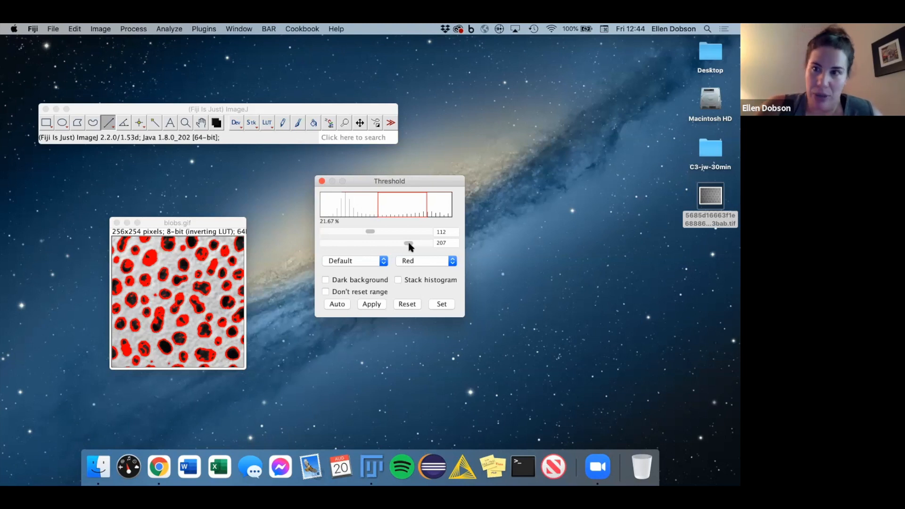
pyautogui.moveTo(410, 247)
pyautogui.mouseDown()
pyautogui.moveTo(397, 245)
pyautogui.moveTo(425, 245)
pyautogui.moveTo(417, 248)
pyautogui.mouseUp()
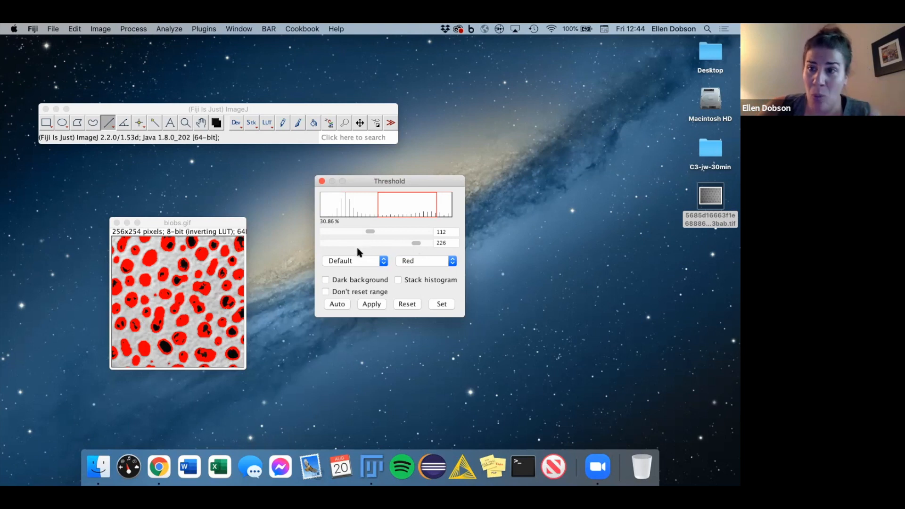
# Apply the automatic threshold with the Default method and look through the other available thresholding methods
pyautogui.click(337, 304)
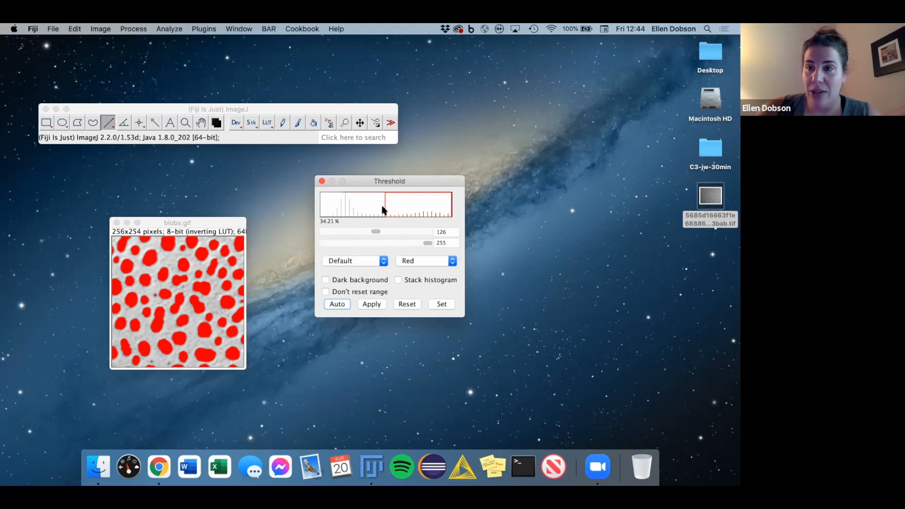
pyautogui.click(364, 267)
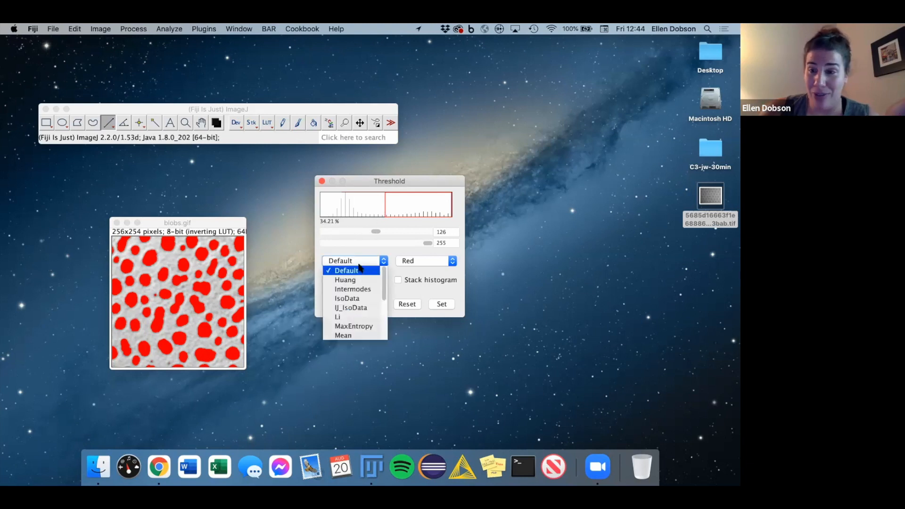
pyautogui.scroll(-3, 354, 289)
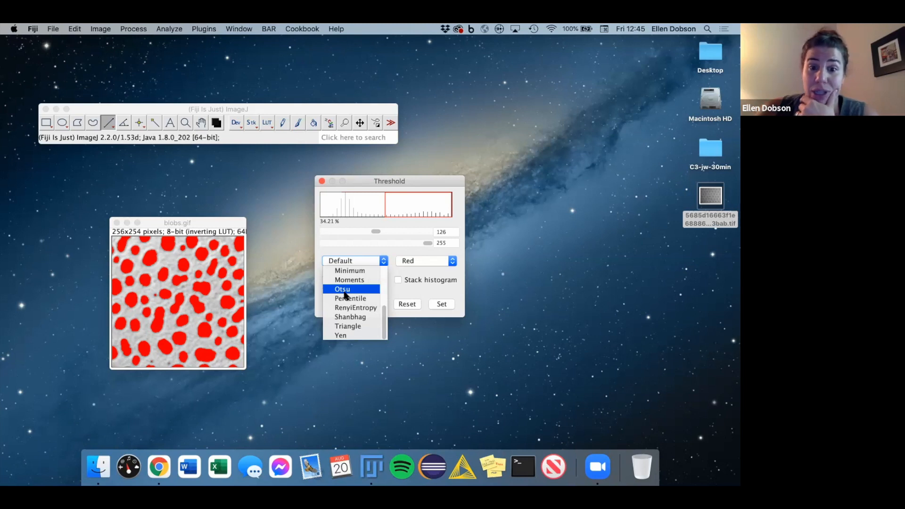
pyautogui.click(350, 255)
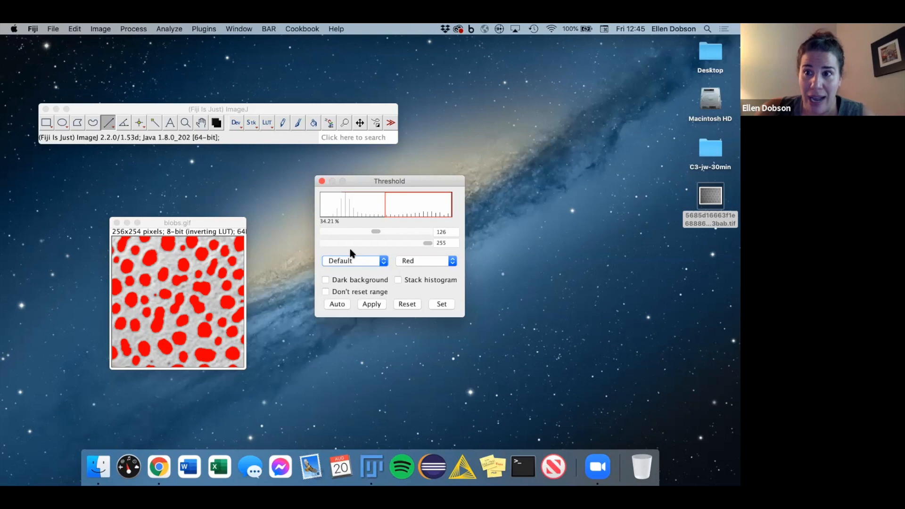
# Try the Intermodes thresholding method on the blobs image, and switch the method to MaxEntropy
pyautogui.click(343, 262)
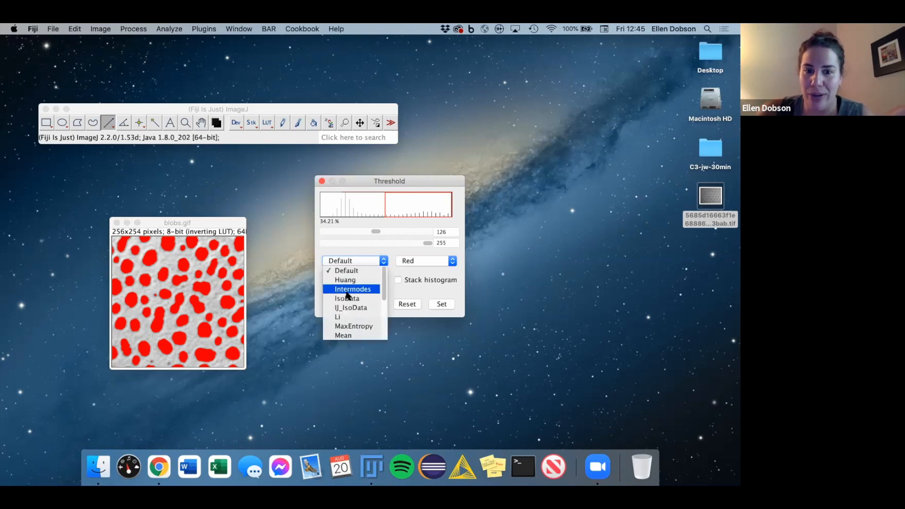
pyautogui.click(347, 289)
pyautogui.click(347, 261)
pyautogui.click(343, 325)
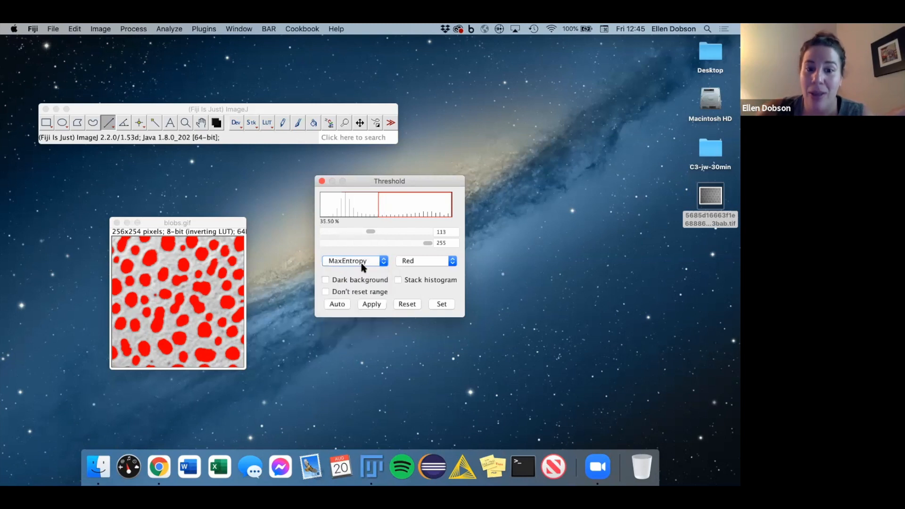
# Find and launch the Auto Threshold command for the blobs image, placing its dialog clear of the other windows
pyautogui.click(335, 138)
pyautogui.write('sub')
pyautogui.press('BackSpace')
pyautogui.press('BackSpace')
pyautogui.press('BackSpace')
pyautogui.write('auto')
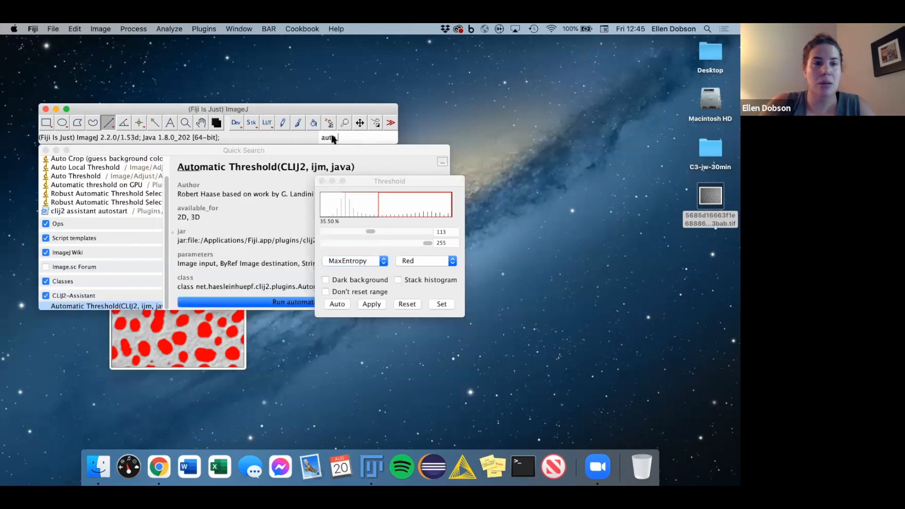
pyautogui.write(' threshold')
pyautogui.press('Return')
pyautogui.moveTo(413, 99); pyautogui.dragTo(630, 196)
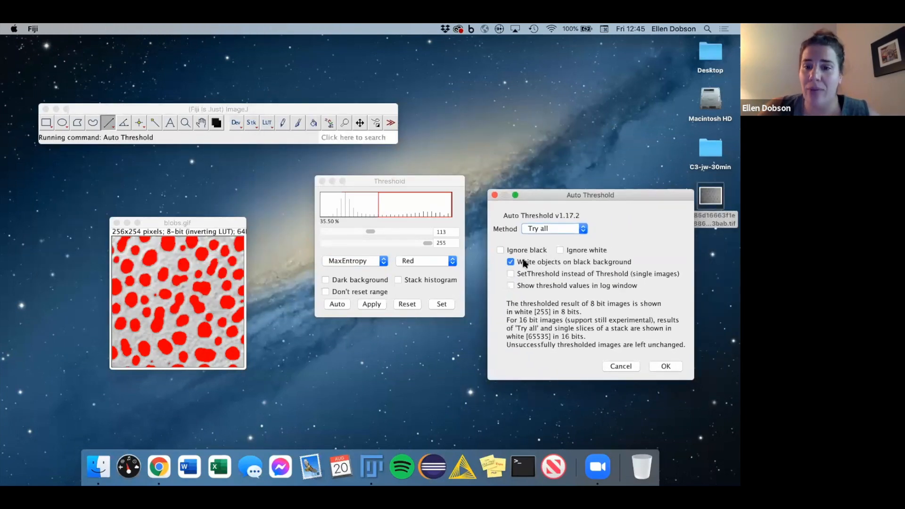
# Run Auto Threshold with the Try all method and the option for white objects on black background disabled
pyautogui.click(511, 263)
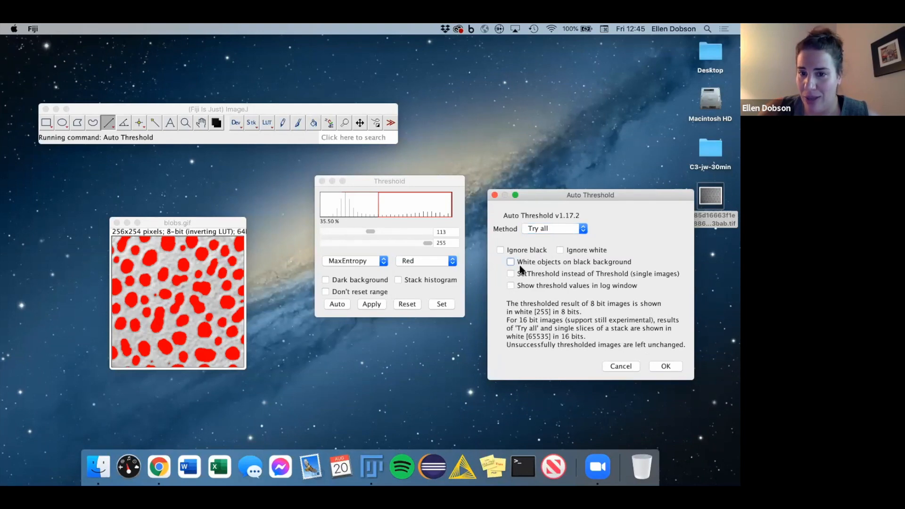
pyautogui.moveTo(561, 196); pyautogui.dragTo(553, 196)
pyautogui.moveTo(485, 149); pyautogui.dragTo(554, 174)
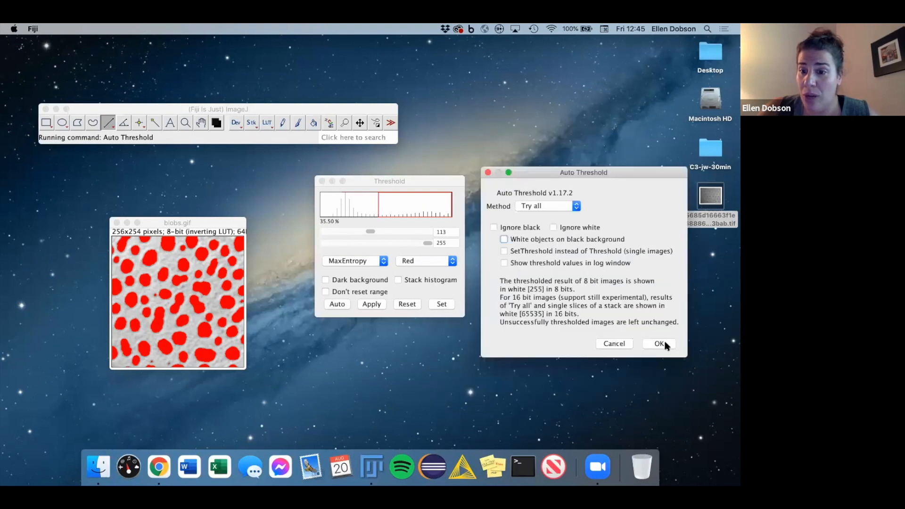
pyautogui.click(660, 344)
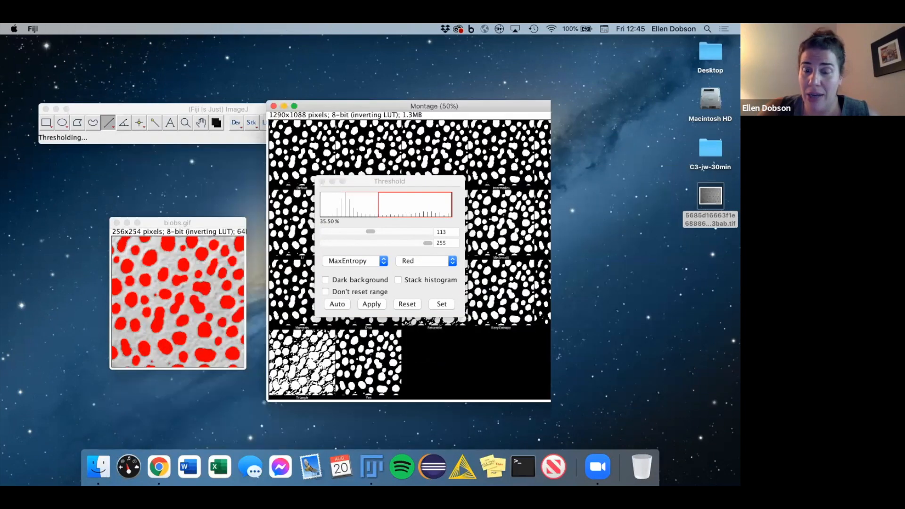
# Separate the Threshold and Montage windows and compare the results of the different thresholding methods in the montage
pyautogui.moveTo(426, 182); pyautogui.dragTo(316, 155)
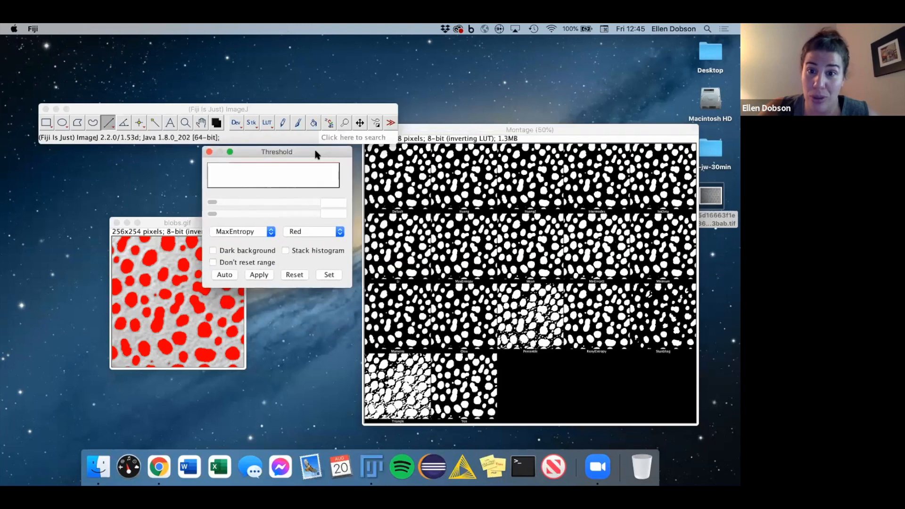
pyautogui.moveTo(495, 129); pyautogui.dragTo(417, 160)
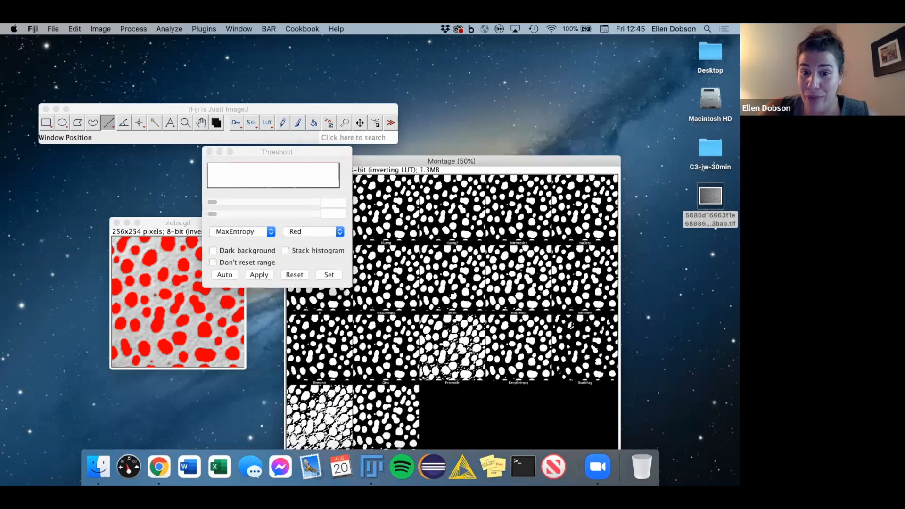
pyautogui.press('+')
pyautogui.press('+')
pyautogui.press('+')
pyautogui.press('-')
pyautogui.press('-')
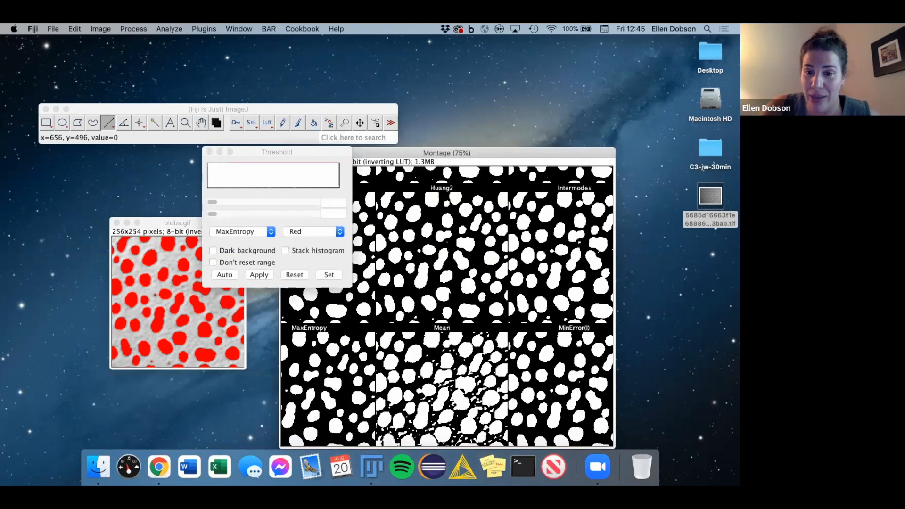
pyautogui.press('-')
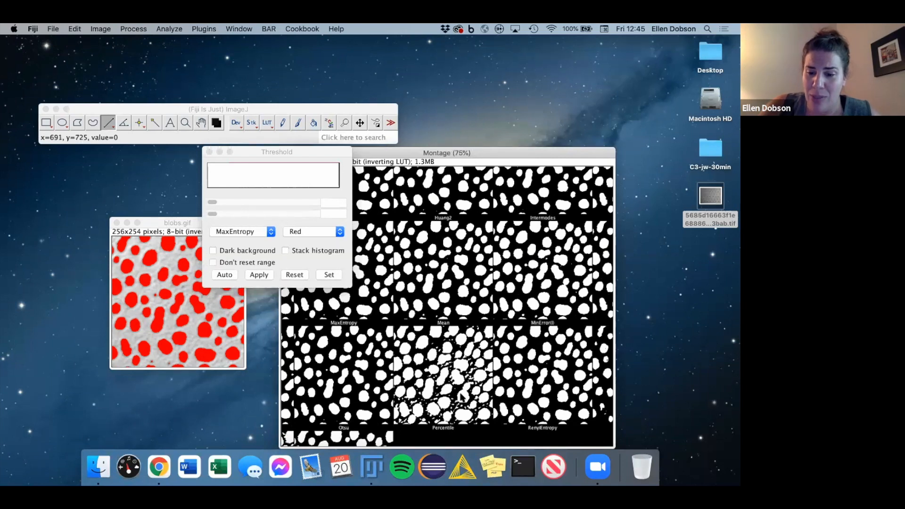
pyautogui.press('+')
pyautogui.press('+')
pyautogui.press('-')
pyautogui.press('-')
pyautogui.press('-')
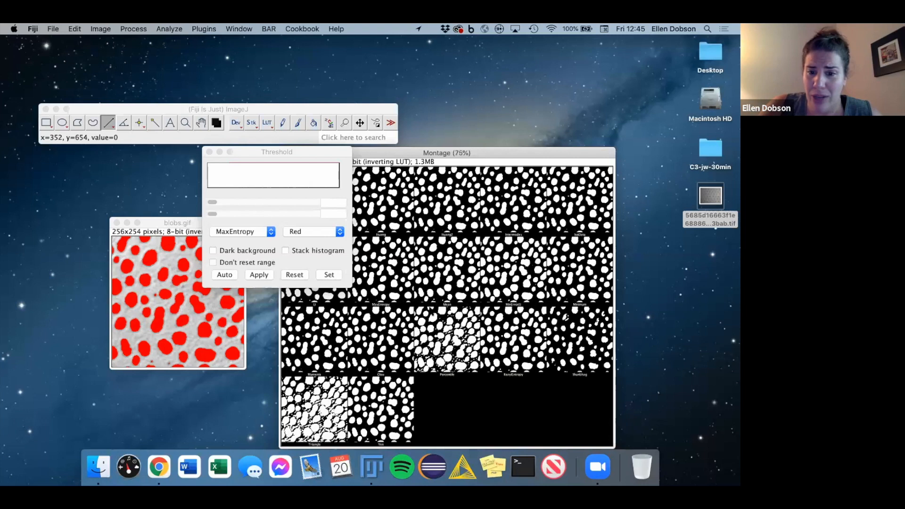
pyautogui.press('+')
pyautogui.press('+')
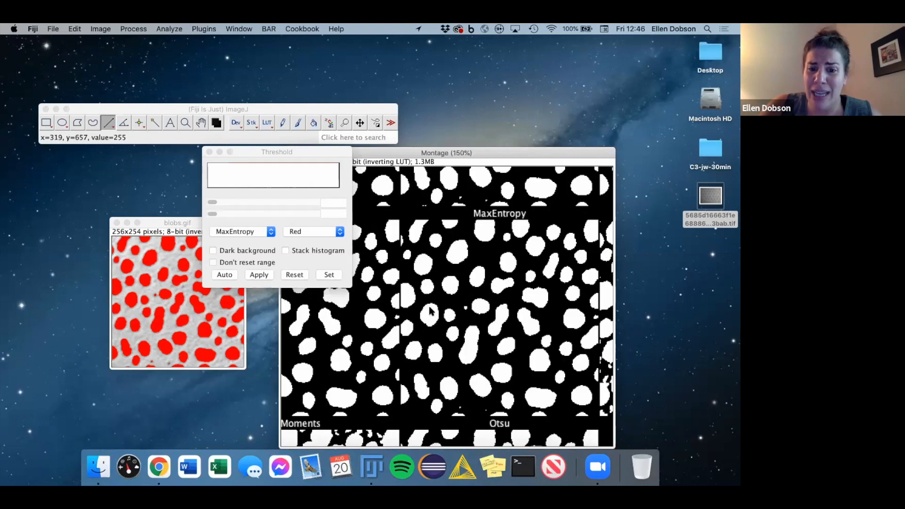
pyautogui.press('-')
pyautogui.press('-')
pyautogui.press('-')
pyautogui.press('-')
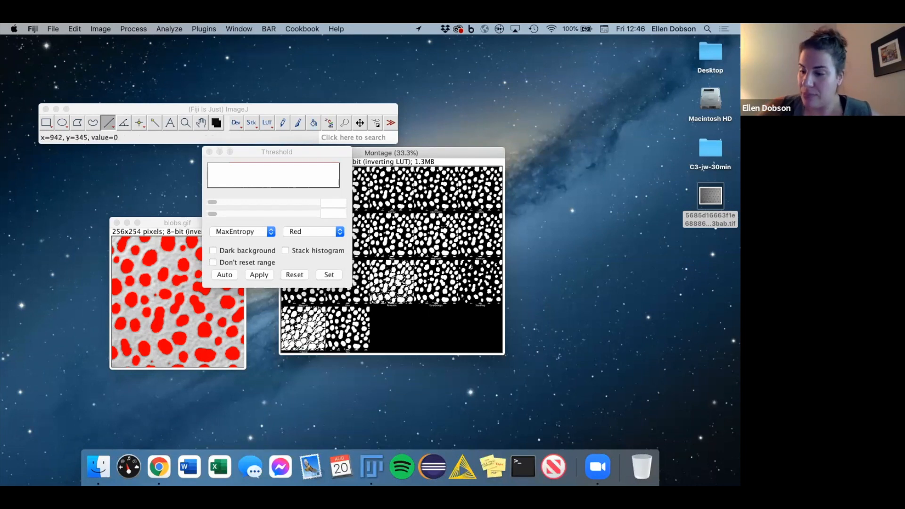
# Close the Threshold, Montage and blobs.gif windows
pyautogui.click(132, 108)
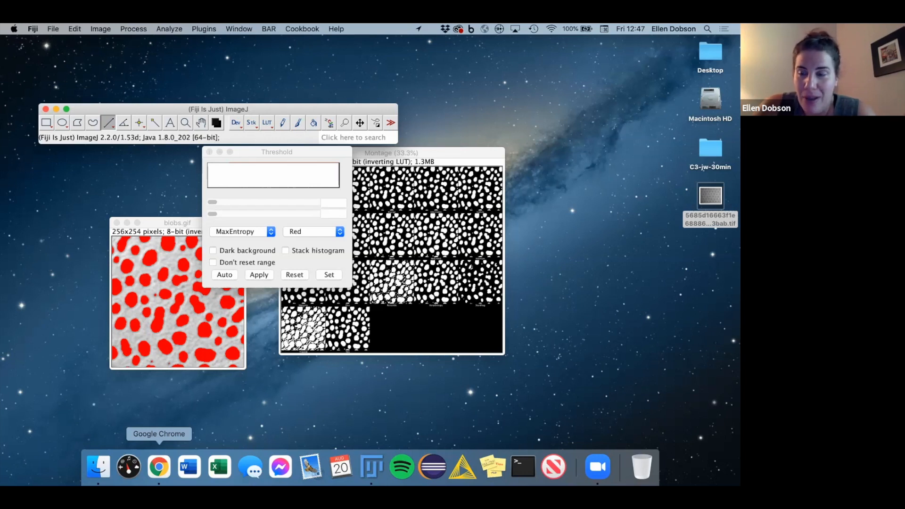
pyautogui.click(209, 152)
pyautogui.click(285, 153)
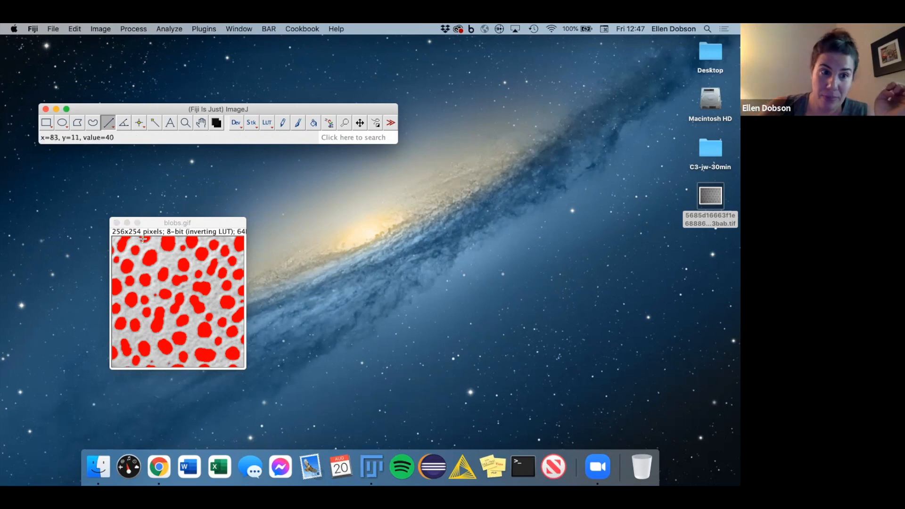
pyautogui.click(117, 222)
# Switch to the presentation in Google Chrome, advance to the Regions of Interest (ROI) slide, and return to Fiji
pyautogui.click(159, 467)
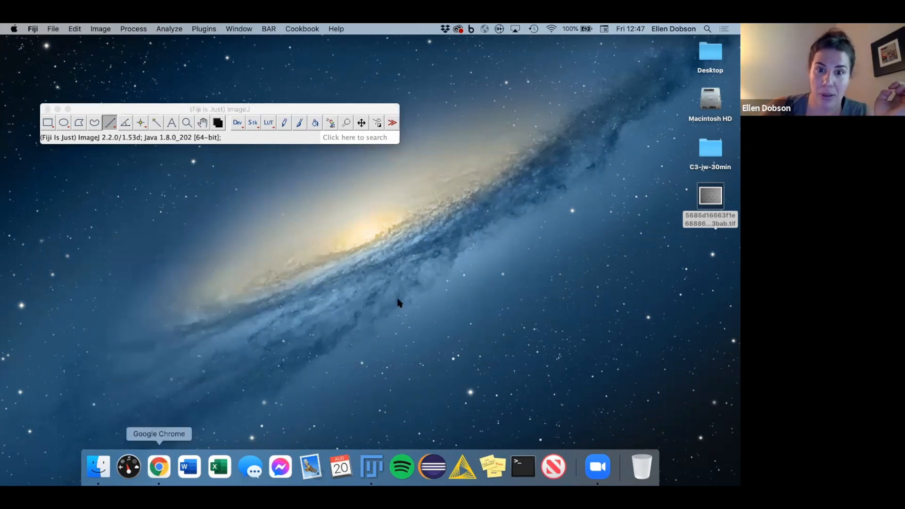
pyautogui.press('Right')
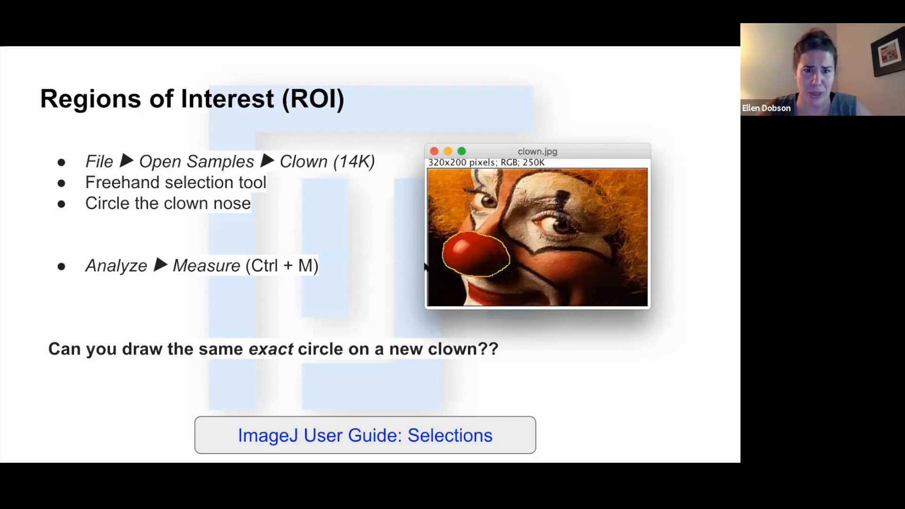
pyautogui.press('super+Tab')
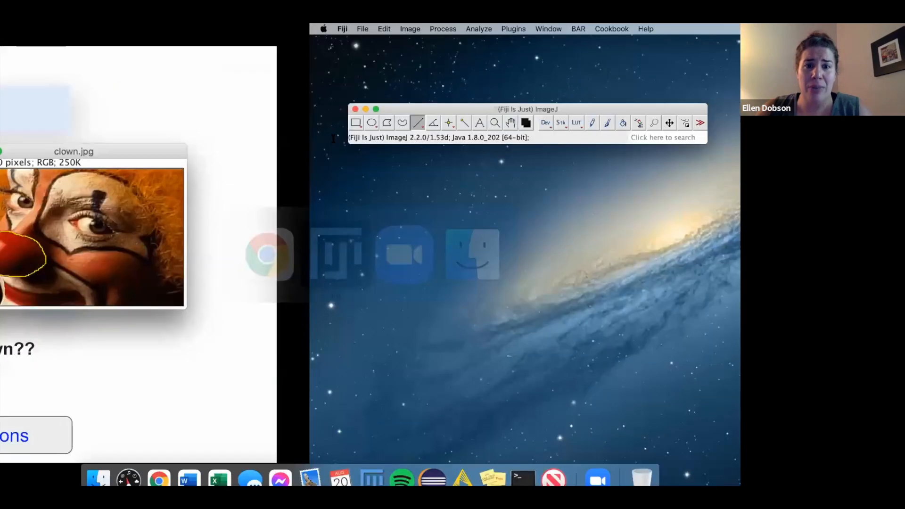
# Find and open the Clown sample image, placing its window below the main Fiji window
pyautogui.click(334, 138)
pyautogui.write('clown')
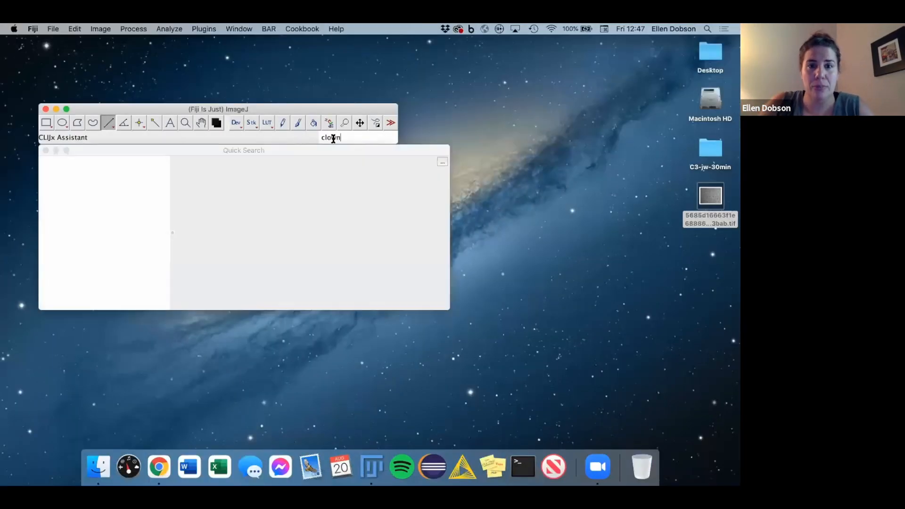
pyautogui.press('Return')
pyautogui.moveTo(326, 153); pyautogui.dragTo(122, 181)
# Duplicate the clown image and place the copy beside the original
pyautogui.press('d')
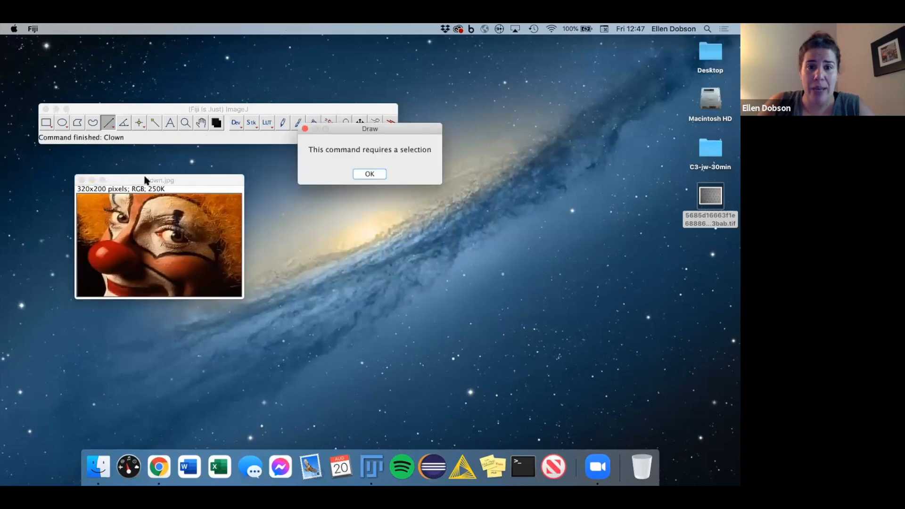
pyautogui.click(377, 171)
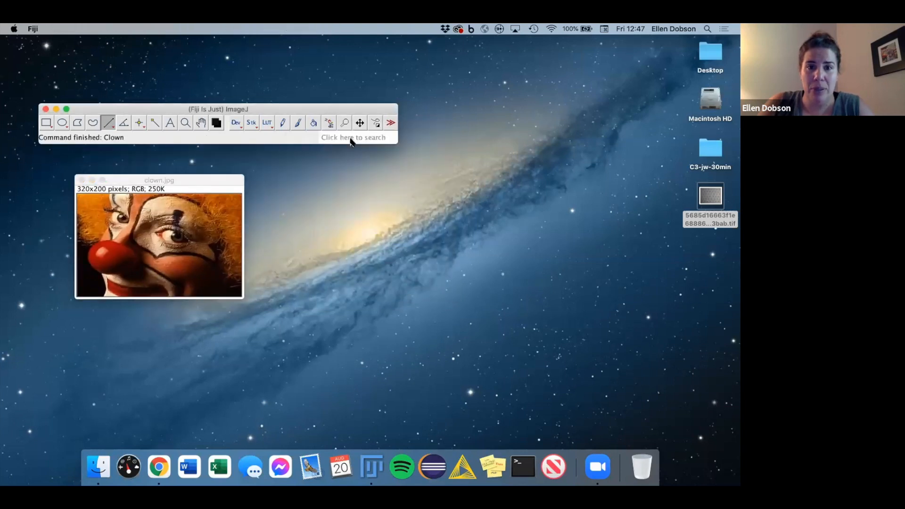
pyautogui.write('l')
pyautogui.write('dup')
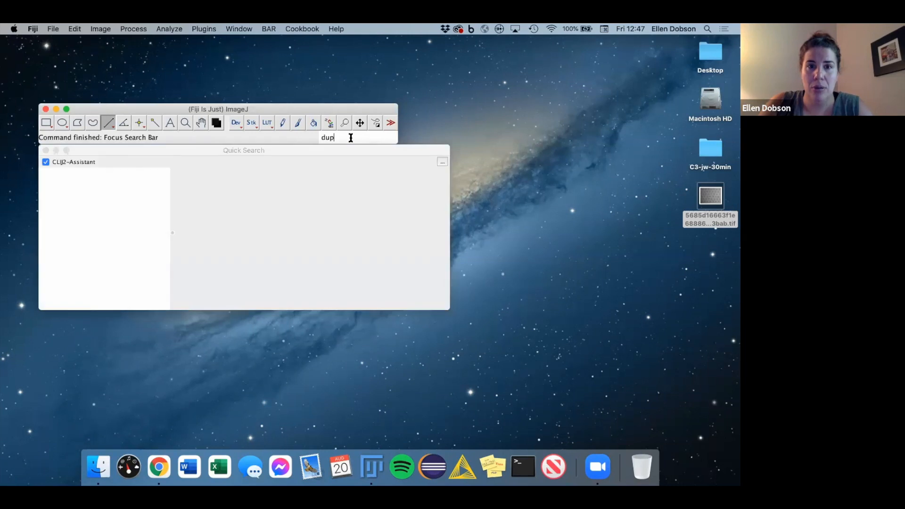
pyautogui.write('licate...')
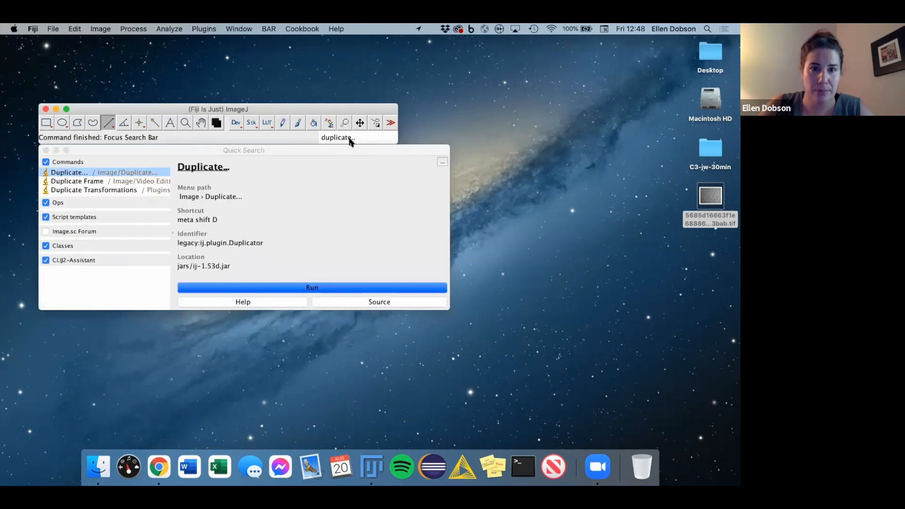
pyautogui.press('Return')
pyautogui.moveTo(338, 163); pyautogui.dragTo(307, 183)
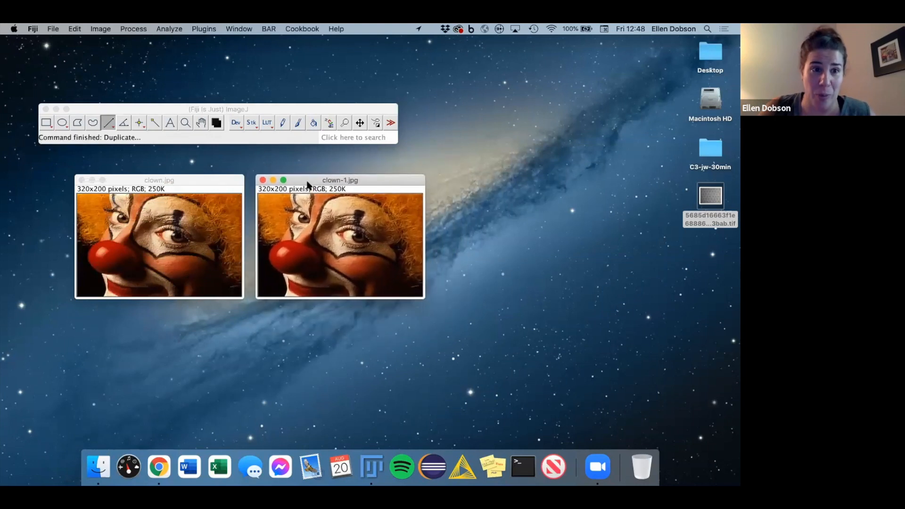
# Outline the clown's nose in clown.jpg with a freehand selection about 85 by 65 pixels
pyautogui.click(98, 106)
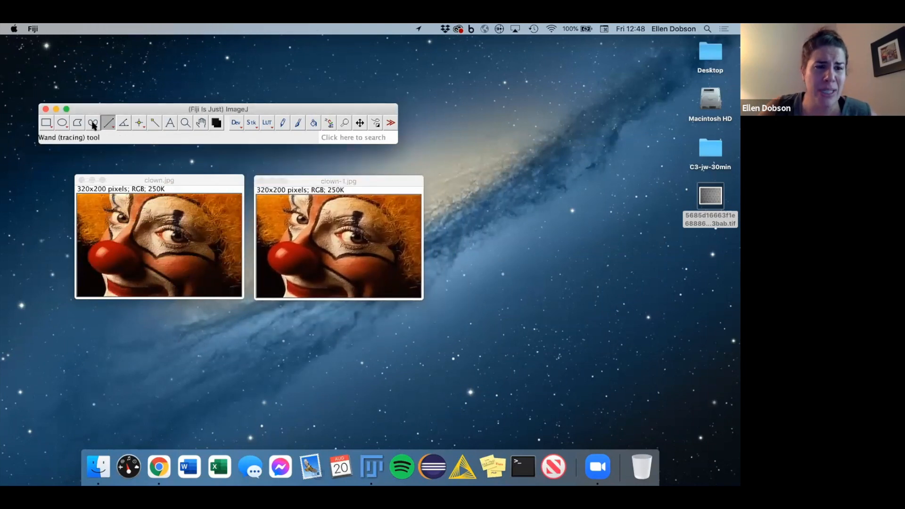
pyautogui.click(93, 124)
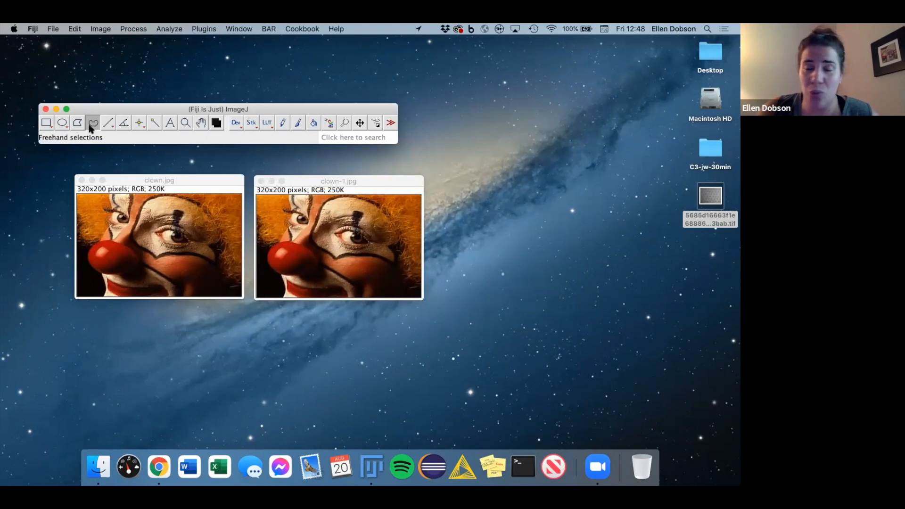
pyautogui.click(118, 244)
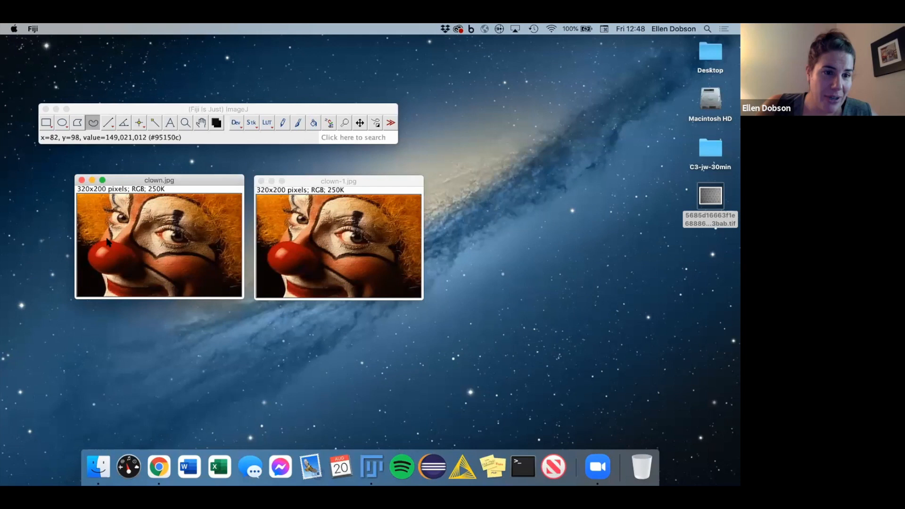
pyautogui.moveTo(100, 244)
pyautogui.mouseDown()
pyautogui.moveTo(89, 261)
pyautogui.moveTo(100, 273)
pyautogui.mouseUp()
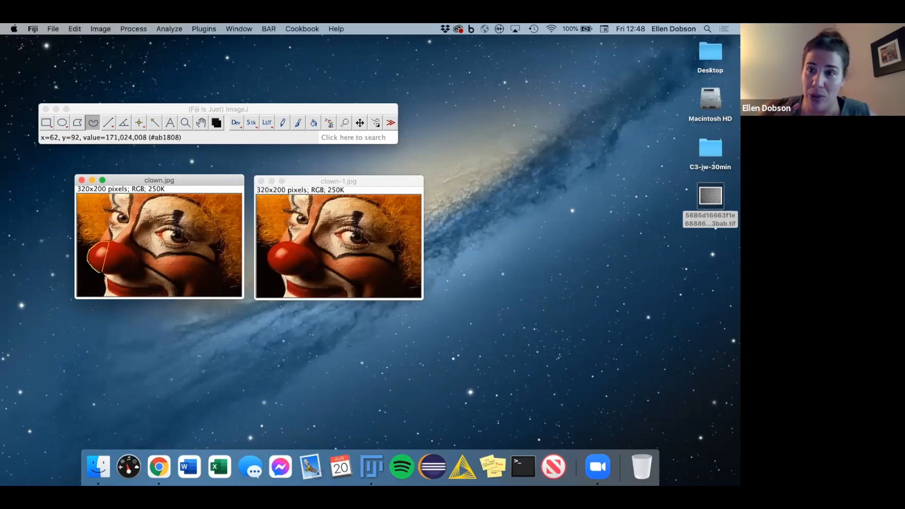
pyautogui.click(124, 246)
pyautogui.moveTo(115, 244)
pyautogui.mouseDown()
pyautogui.moveTo(101, 241)
pyautogui.moveTo(88, 265)
pyautogui.moveTo(122, 271)
pyautogui.moveTo(131, 256)
pyautogui.moveTo(121, 244)
pyautogui.mouseUp()
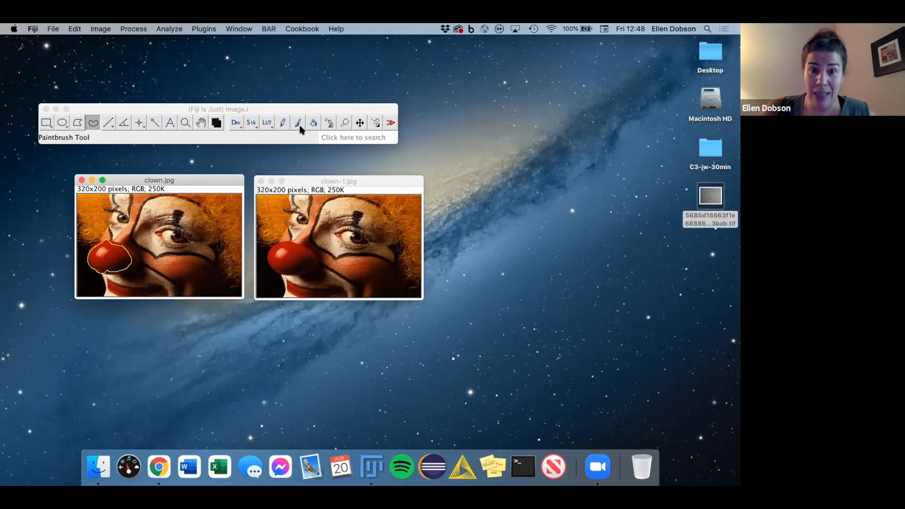
# Find and run the Measure command on the nose selection in clown.jpg
pyautogui.click(330, 137)
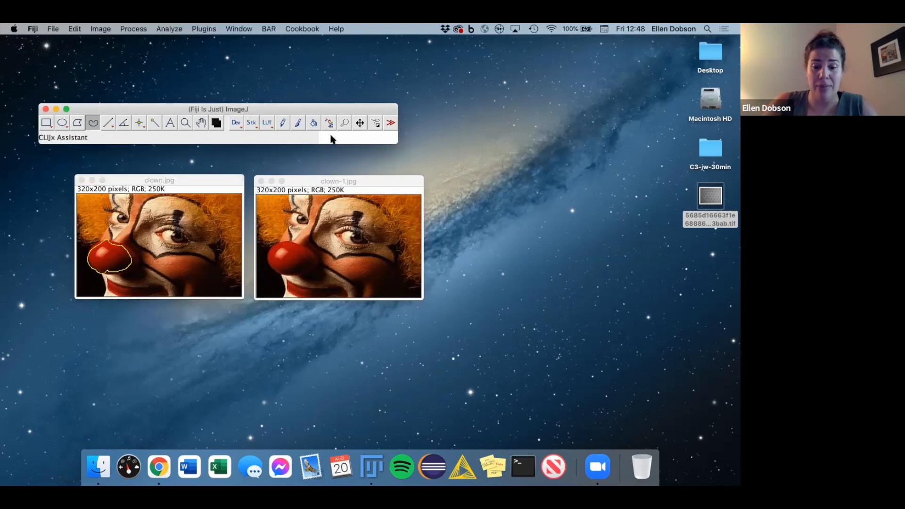
pyautogui.write('measure')
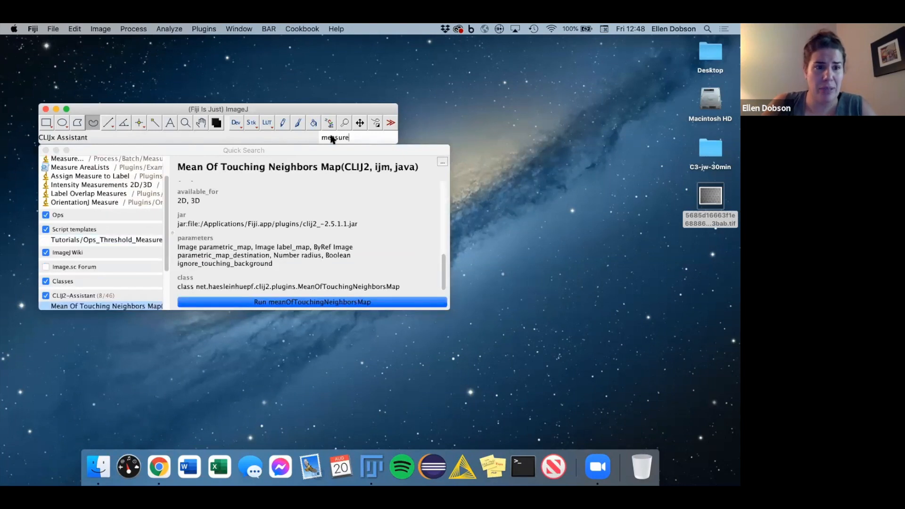
pyautogui.click(80, 160)
pyautogui.scroll(2, 79, 184)
pyautogui.click(71, 172)
pyautogui.click(208, 289)
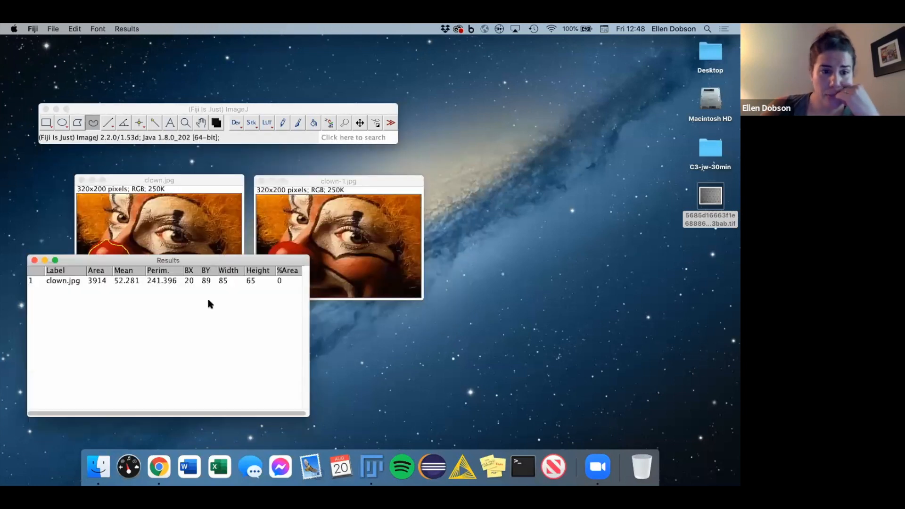
# Measure the same nose selection a second time and move the Results table clear of the outlined nose
pyautogui.moveTo(213, 260); pyautogui.dragTo(287, 268)
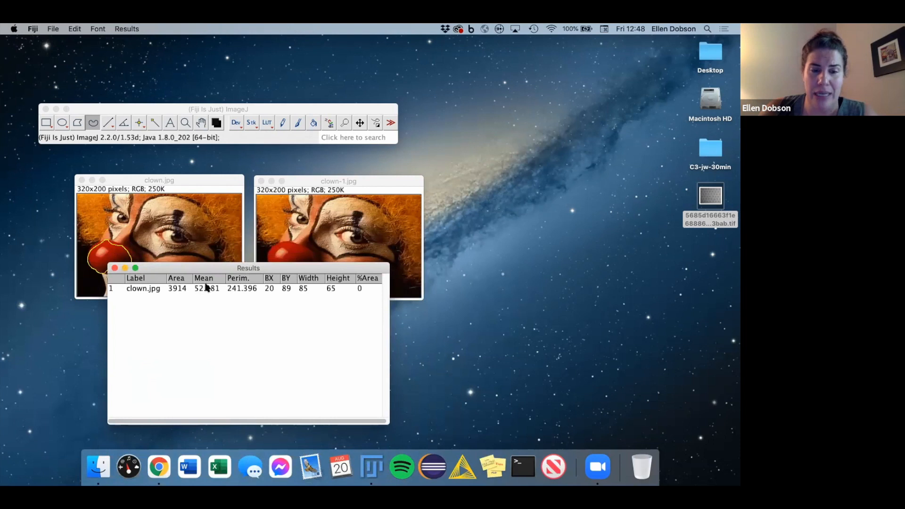
pyautogui.moveTo(222, 268); pyautogui.dragTo(197, 269)
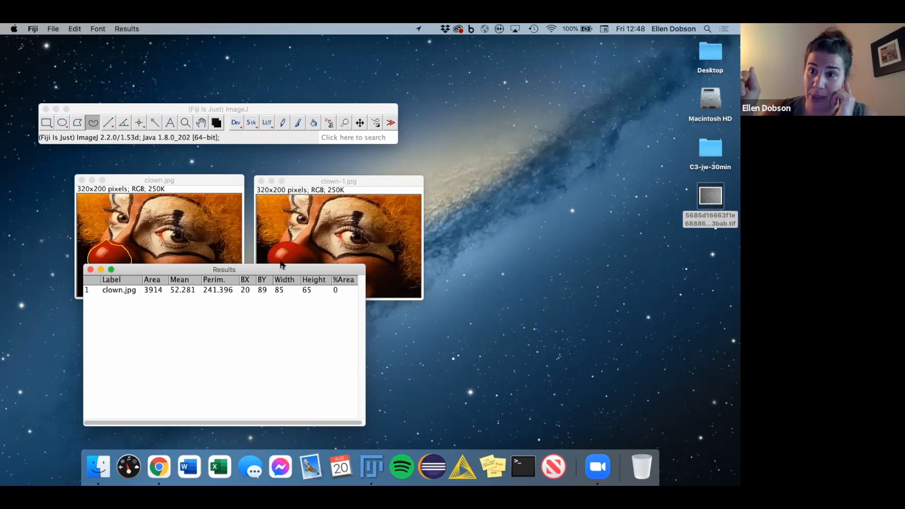
pyautogui.press('super+m')
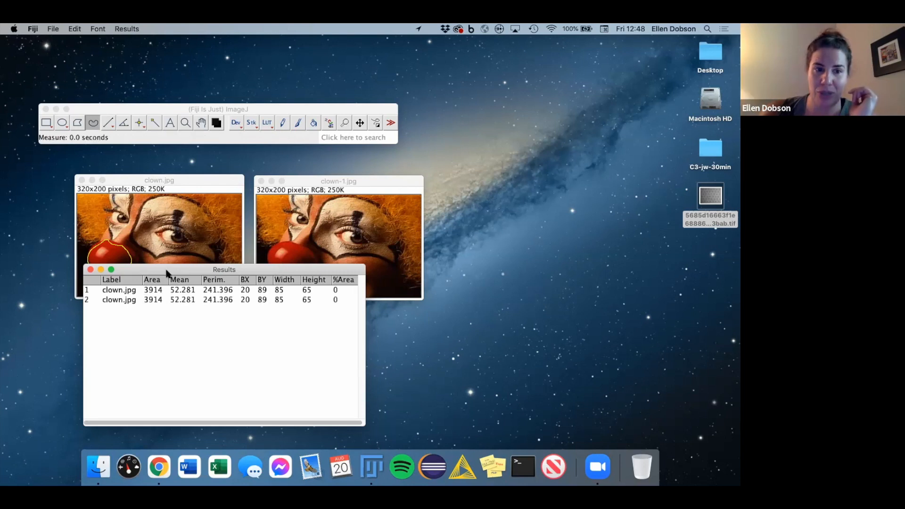
pyautogui.moveTo(168, 271); pyautogui.dragTo(186, 259)
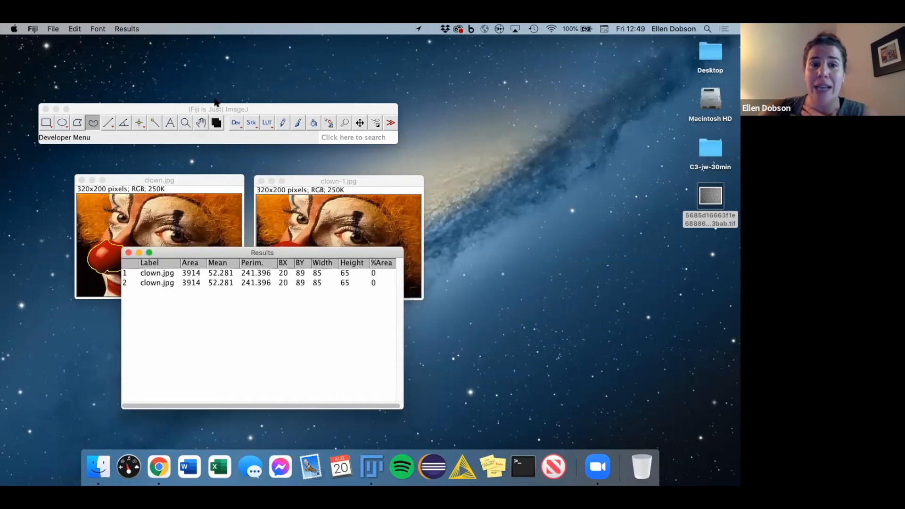
# Configure Set Measurements to leave out the mean gray value and include the modal gray value, and bring up the Results table
pyautogui.click(209, 107)
pyautogui.click(342, 137)
pyautogui.write('set meas')
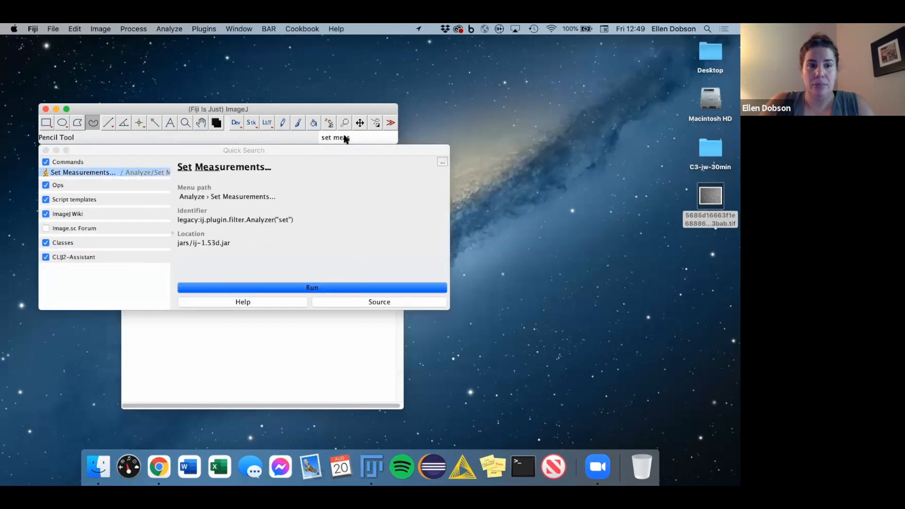
pyautogui.press('Return')
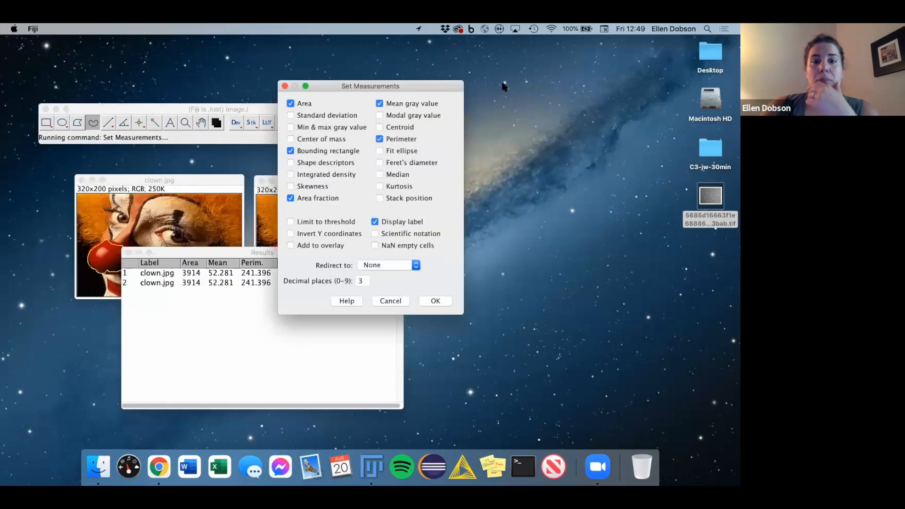
pyautogui.click(380, 104)
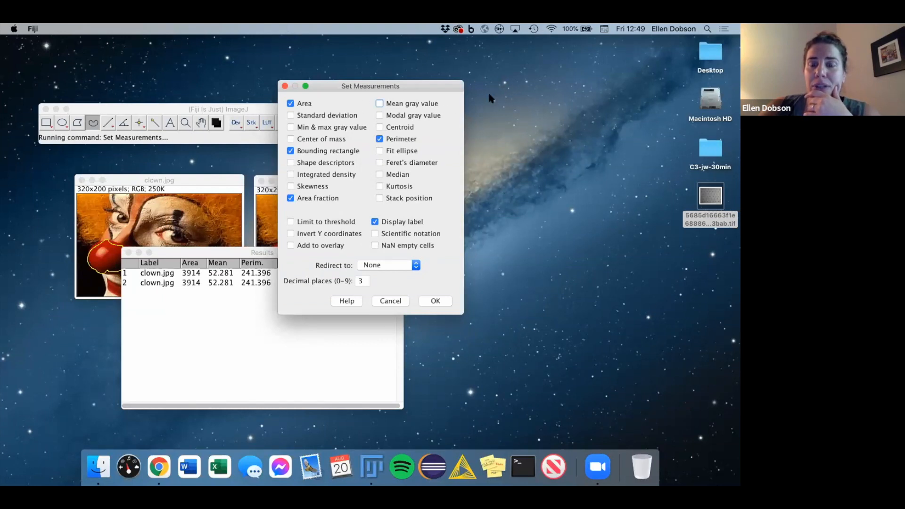
pyautogui.click(380, 115)
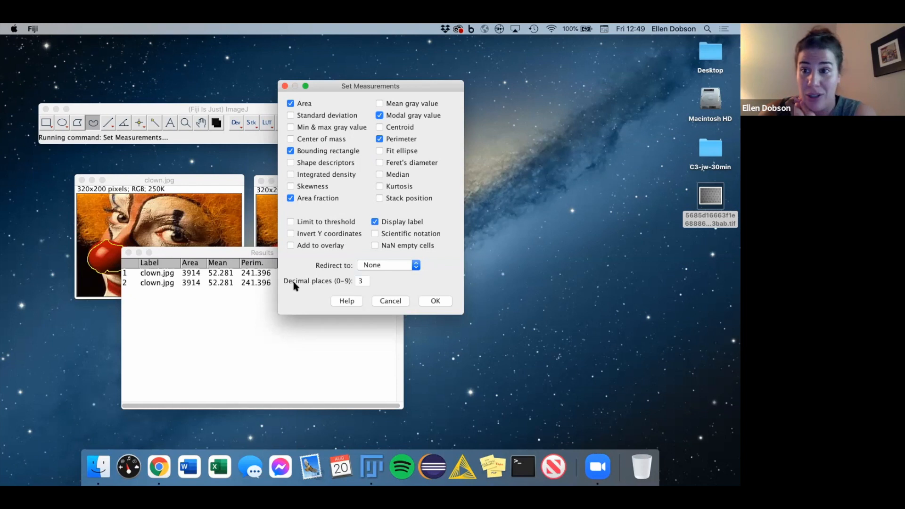
pyautogui.click(432, 302)
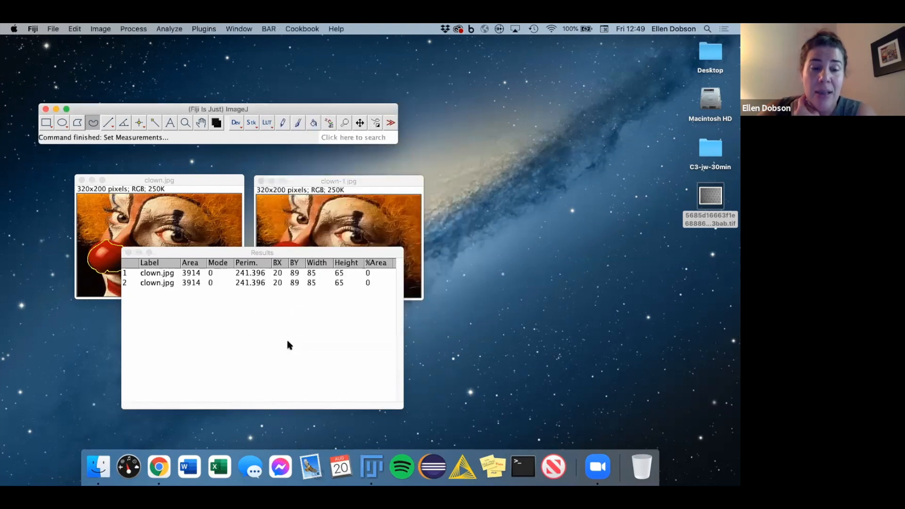
pyautogui.click(204, 254)
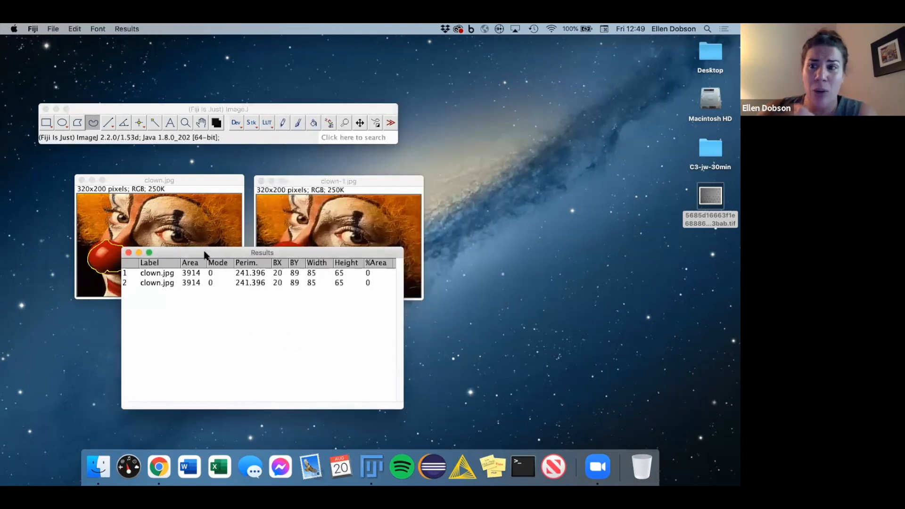
# Bring both clown images forward and open the ROI Manager, placing it next to clown-1.jpg
pyautogui.click(183, 181)
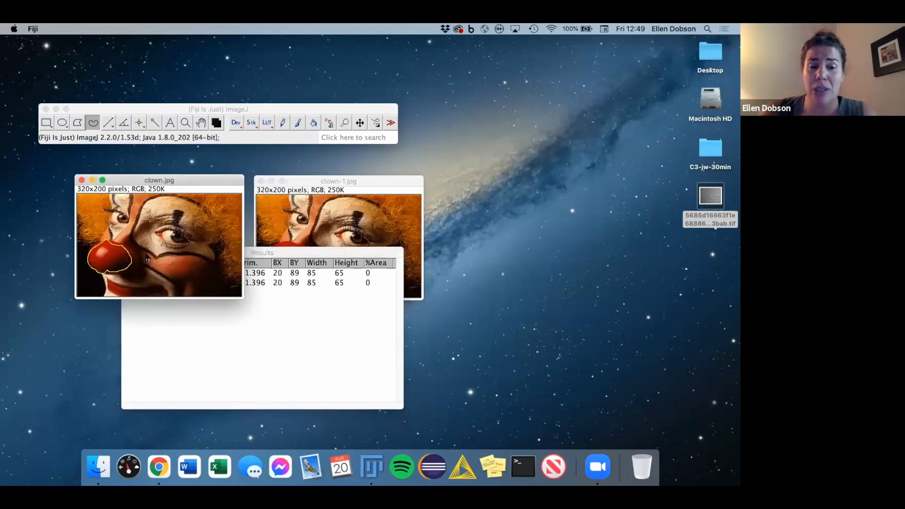
pyautogui.click(309, 190)
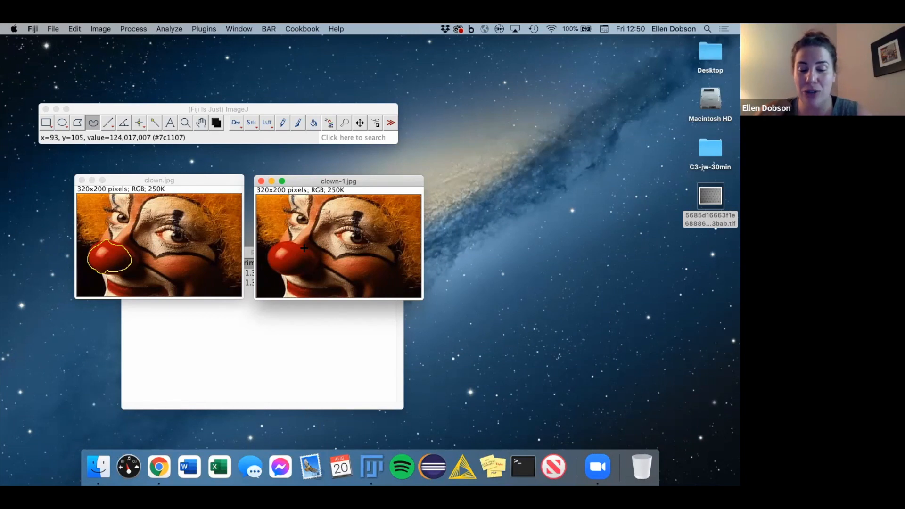
pyautogui.press('t')
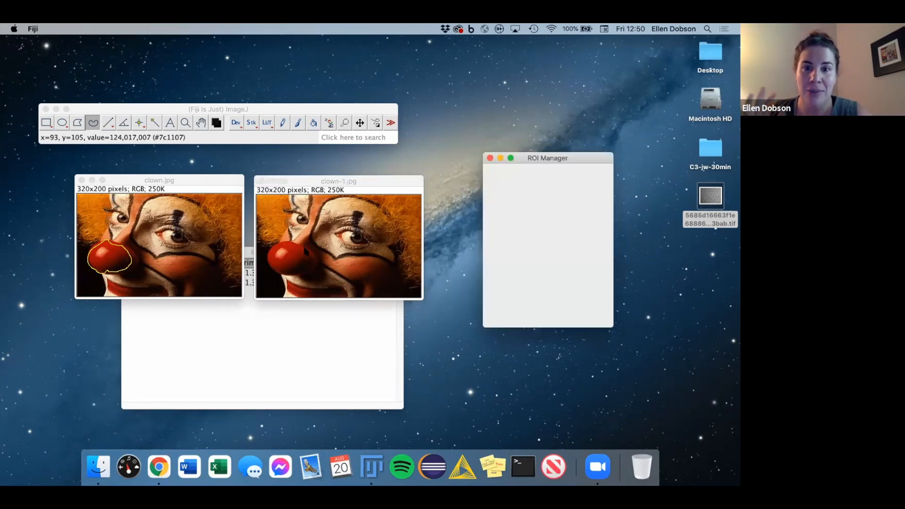
pyautogui.moveTo(524, 158)
pyautogui.mouseDown()
pyautogui.moveTo(482, 160)
pyautogui.moveTo(456, 181)
pyautogui.mouseUp()
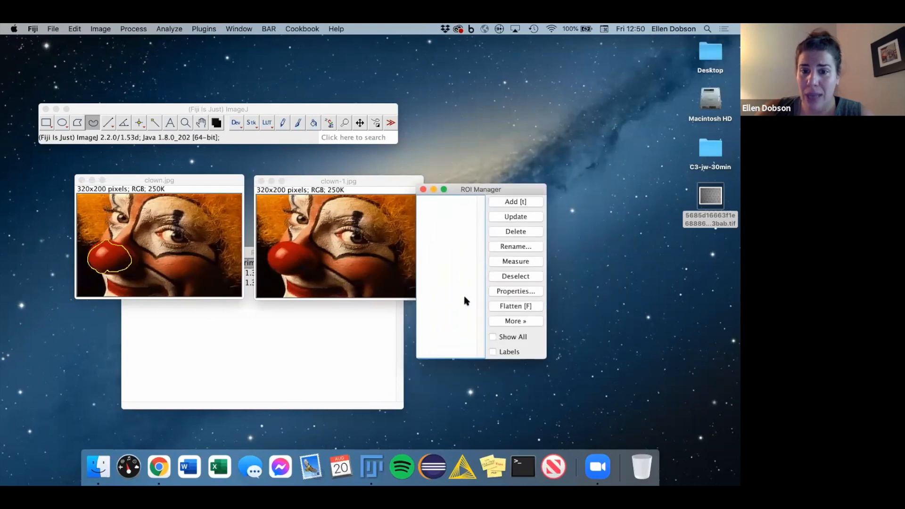
# Add the nose selection from clown.jpg to the ROI Manager and select its entry in the list
pyautogui.click(187, 180)
pyautogui.click(492, 191)
pyautogui.press('t')
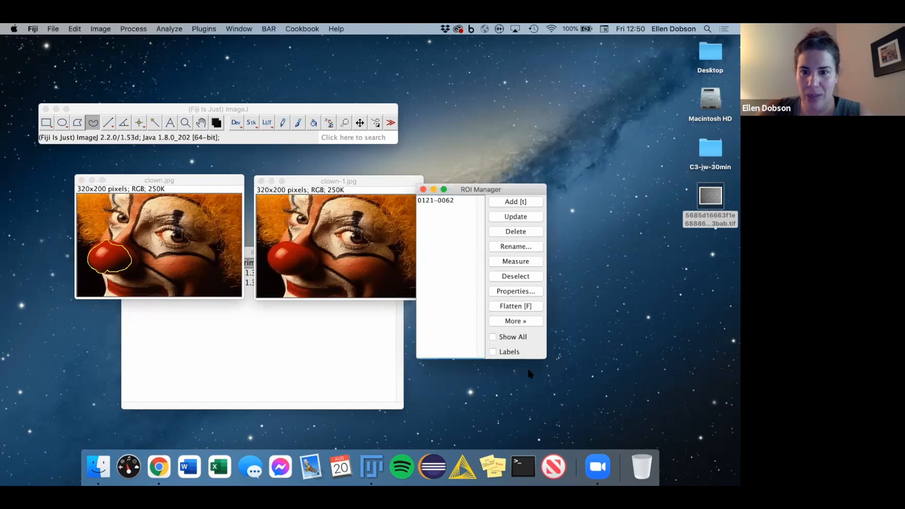
pyautogui.click(451, 201)
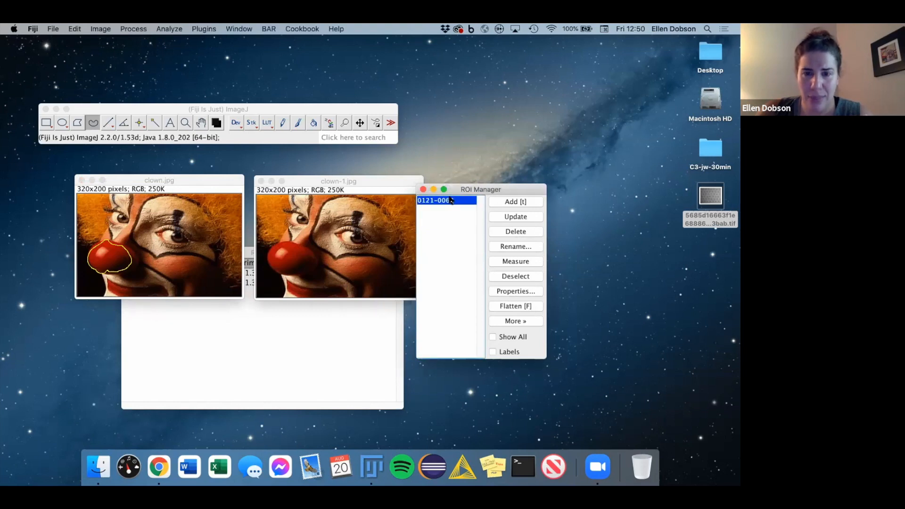
# Move the ROI Manager clear of clown-1.jpg and show all stored ROIs on the image
pyautogui.moveTo(461, 191); pyautogui.dragTo(467, 211)
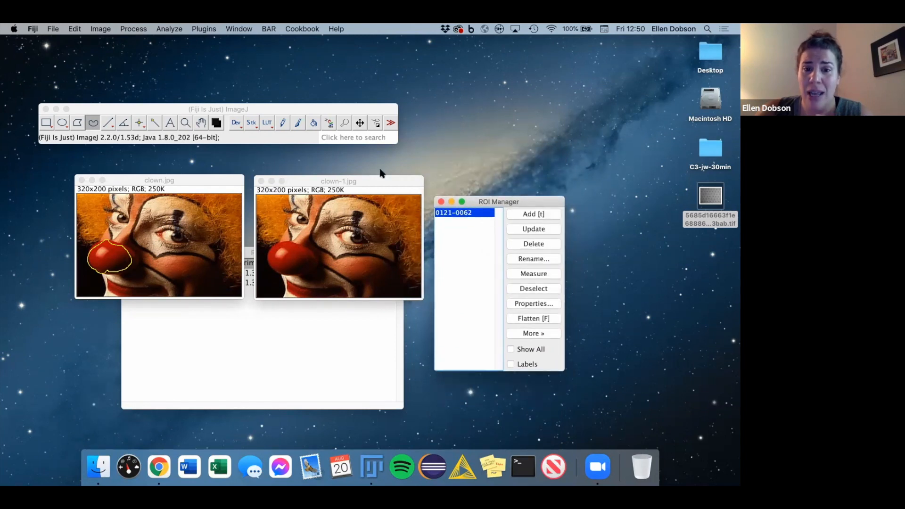
pyautogui.click(376, 182)
pyautogui.click(459, 215)
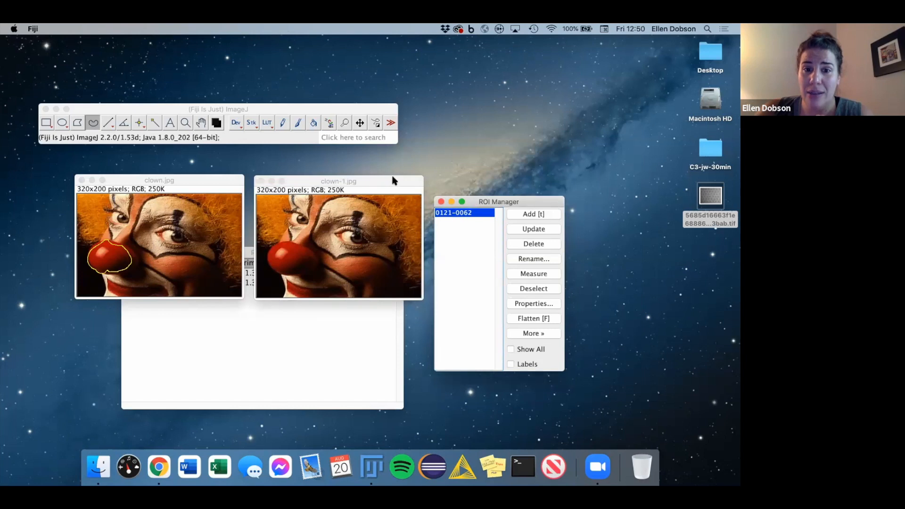
pyautogui.click(510, 349)
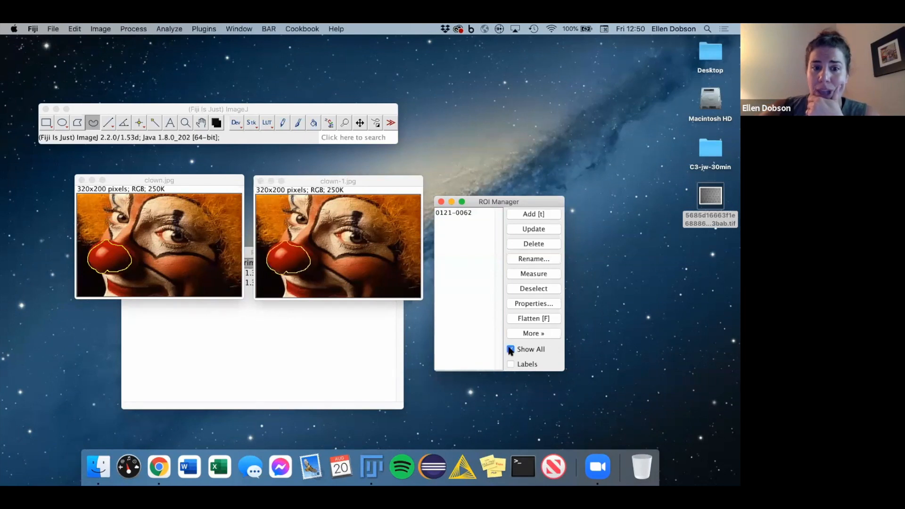
# Measure the stored nose ROI on clown-1.jpg and move the Results table below the outlined noses
pyautogui.moveTo(313, 178); pyautogui.dragTo(310, 176)
pyautogui.click(530, 274)
pyautogui.moveTo(240, 254); pyautogui.dragTo(231, 283)
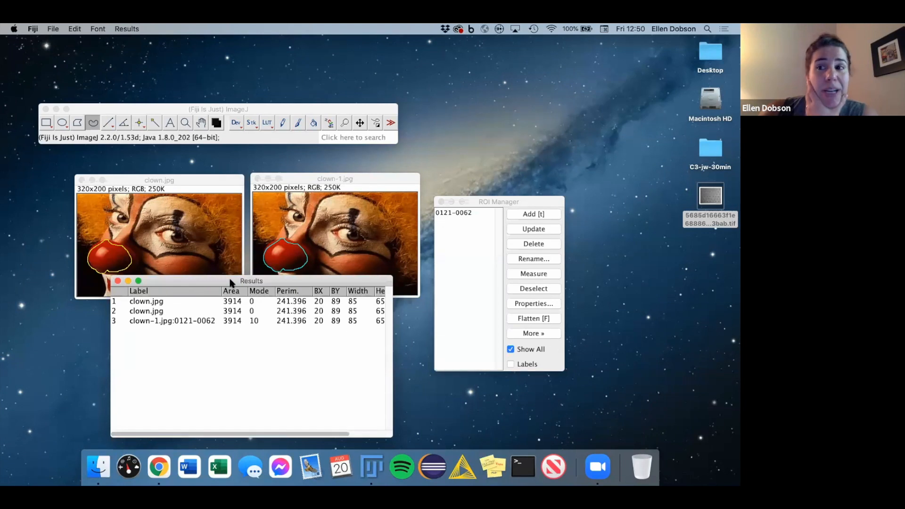
# Add the nose selection from clown-1.jpg to the ROI Manager again and delete the duplicate entry
pyautogui.click(511, 214)
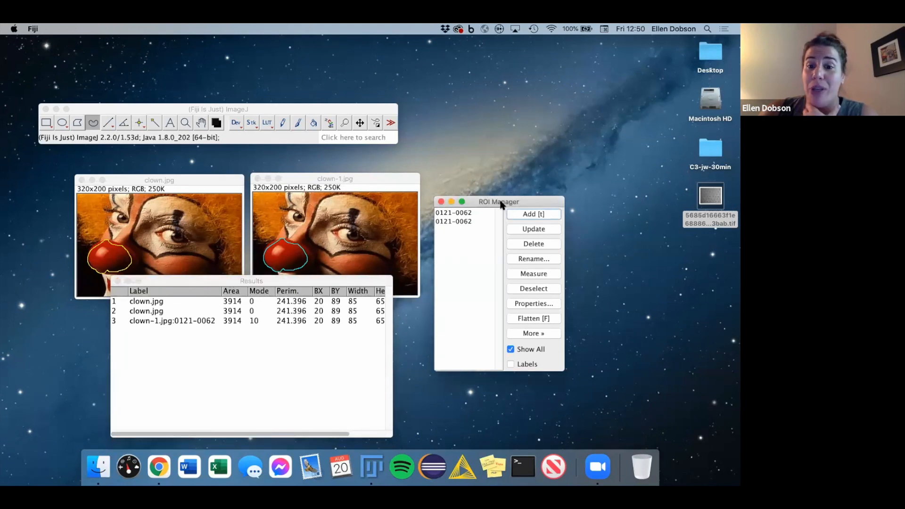
pyautogui.click(473, 222)
pyautogui.click(523, 245)
pyautogui.moveTo(492, 202); pyautogui.dragTo(487, 170)
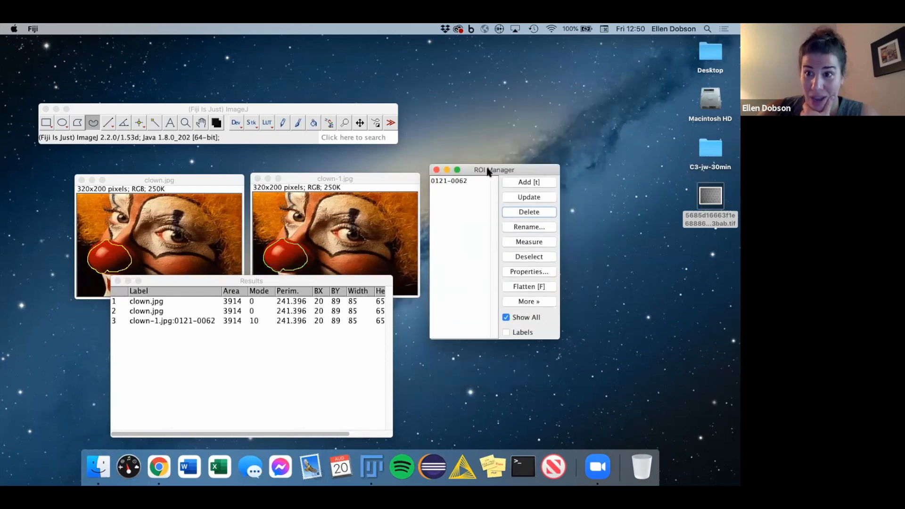
# Close the ROI Manager, discarding the displayed ROI instead of saving it as an overlay, and close the Results table
pyautogui.click(347, 178)
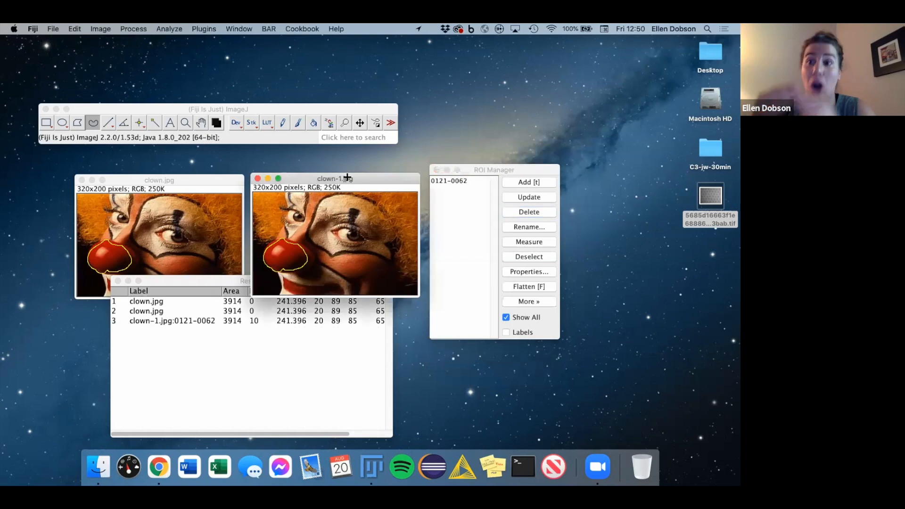
pyautogui.click(471, 257)
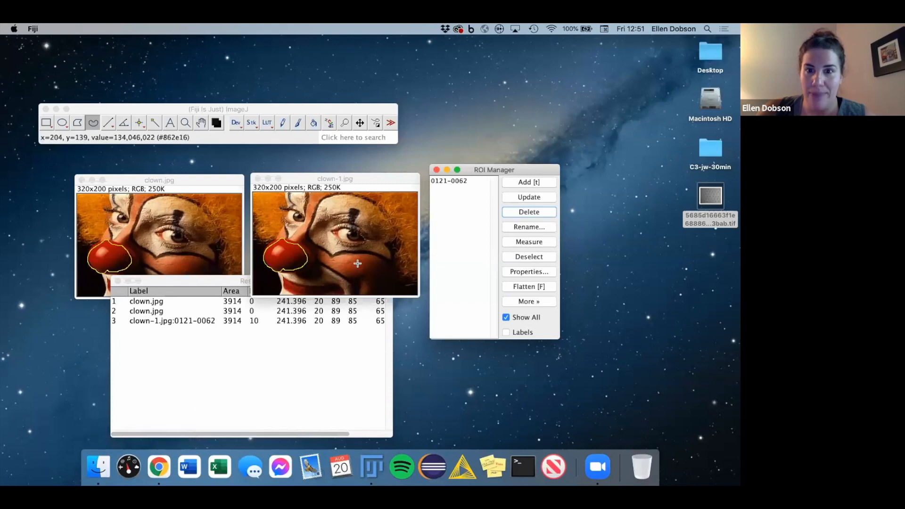
pyautogui.click(436, 170)
pyautogui.click(397, 171)
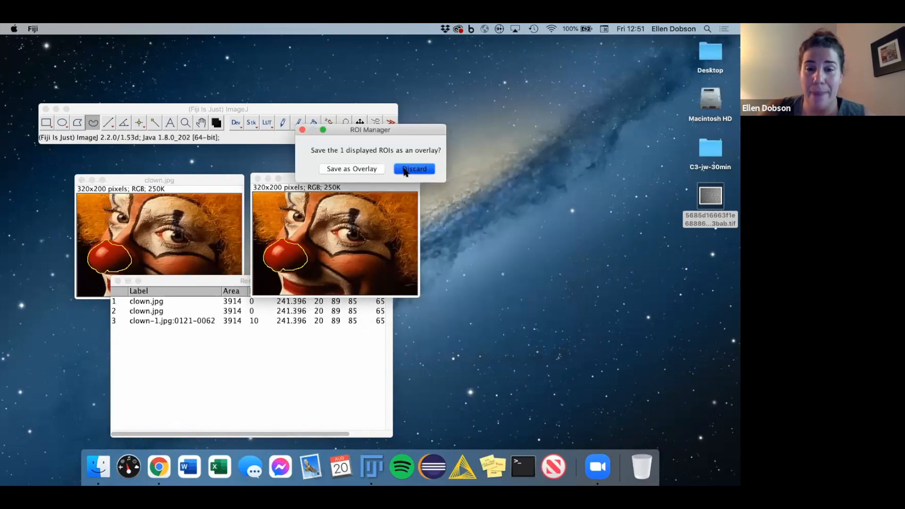
pyautogui.click(118, 281)
pyautogui.click(320, 173)
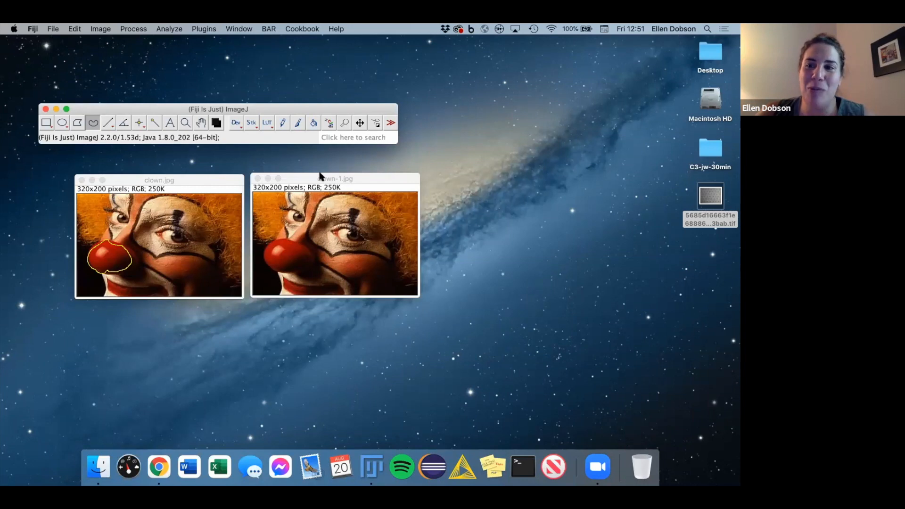
# Examine the Selection Brush options and the oval, polygon, rectangle and freehand selection tools
pyautogui.click(62, 124)
pyautogui.doubleClick(62, 124)
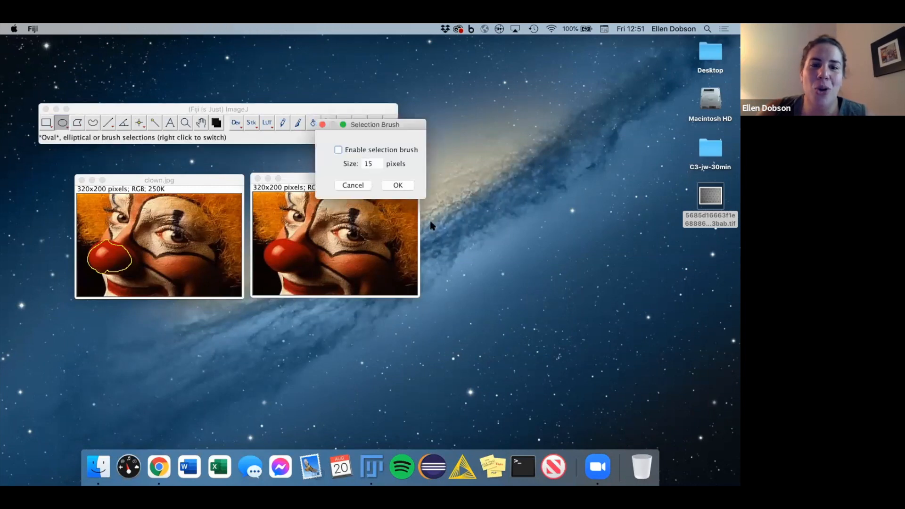
pyautogui.click(363, 187)
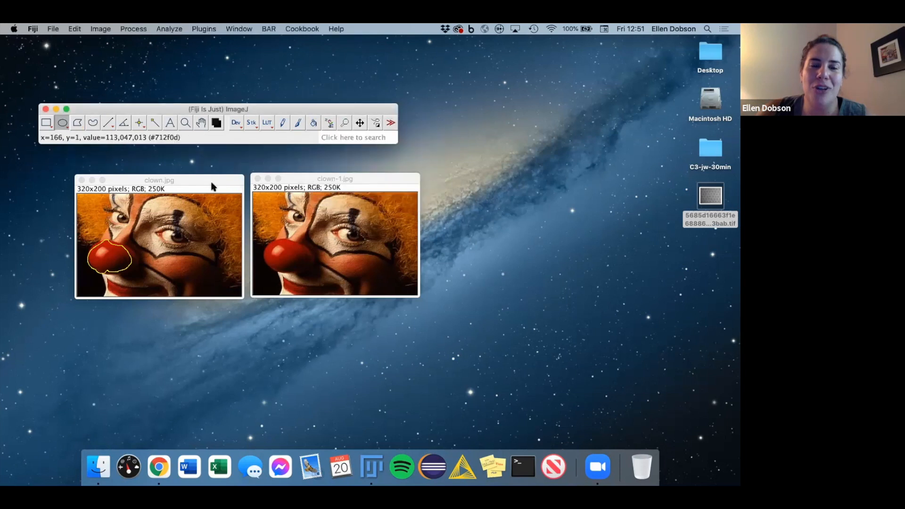
pyautogui.rightClick(62, 124)
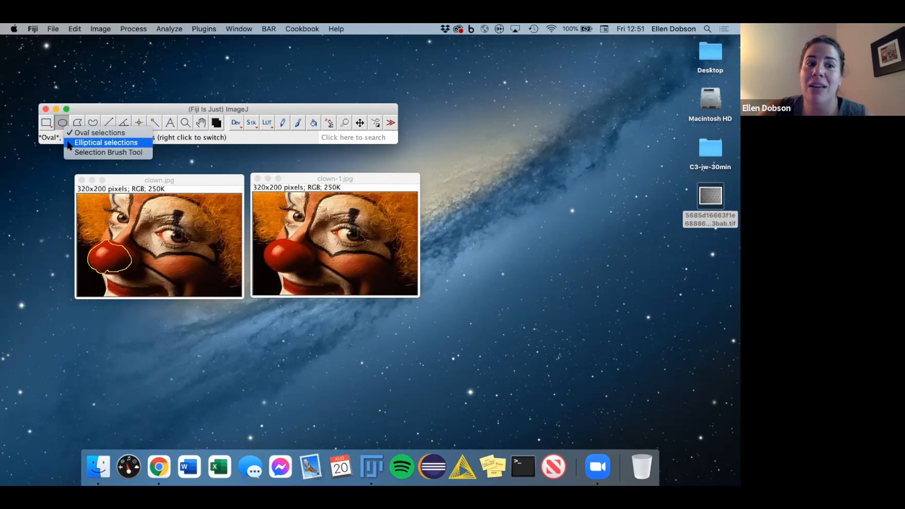
pyautogui.click(78, 122)
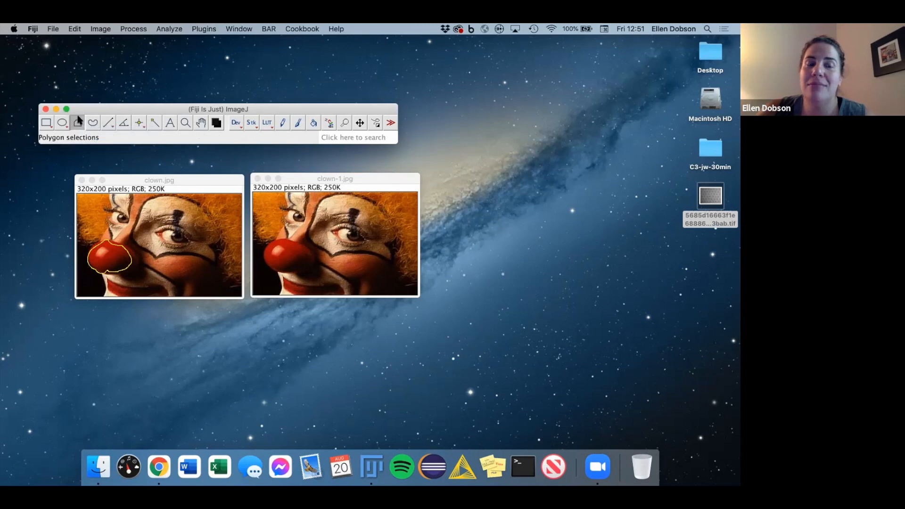
pyautogui.click(45, 123)
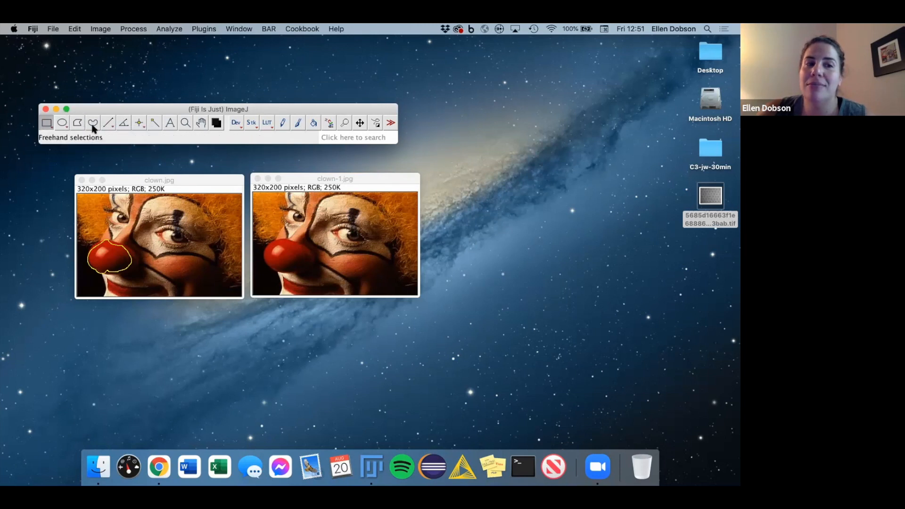
pyautogui.click(93, 123)
pyautogui.click(65, 125)
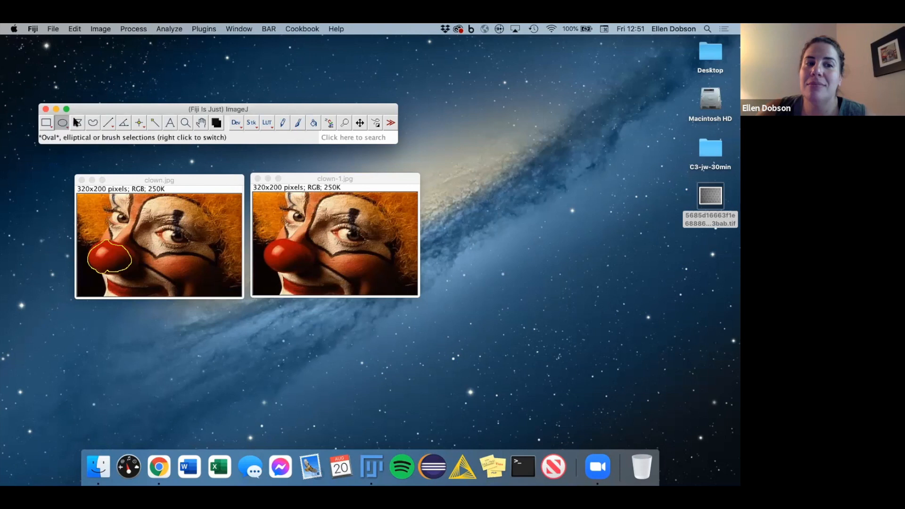
pyautogui.click(93, 123)
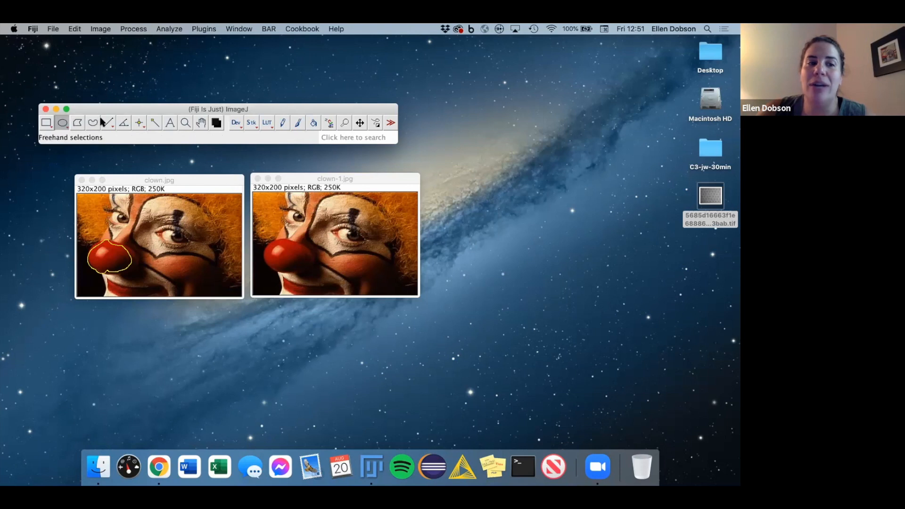
# Switch to elliptical selections, draw an ellipse beside the nose in clown.jpg and enlarge it toward the eye
pyautogui.rightClick(63, 124)
pyautogui.click(94, 143)
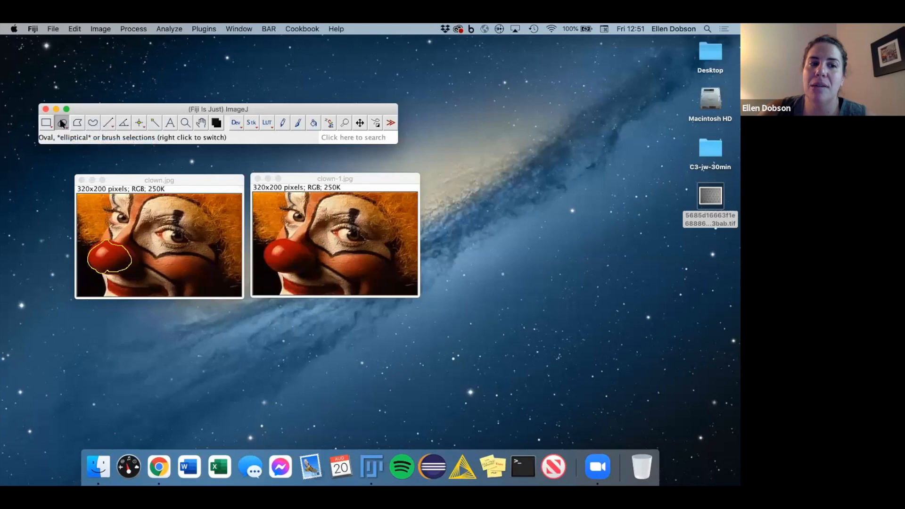
pyautogui.click(132, 234)
pyautogui.moveTo(116, 235); pyautogui.dragTo(127, 276)
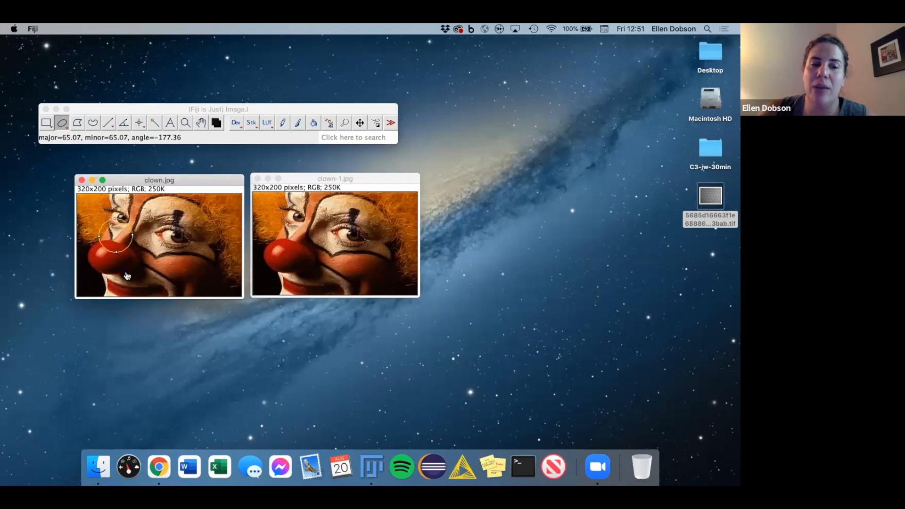
pyautogui.moveTo(133, 239)
pyautogui.mouseDown()
pyautogui.moveTo(157, 266)
pyautogui.moveTo(173, 246)
pyautogui.moveTo(135, 249)
pyautogui.moveTo(156, 250)
pyautogui.mouseUp()
# Draw a freehand selection around the lower part of the large eye in clown.jpg
pyautogui.click(94, 123)
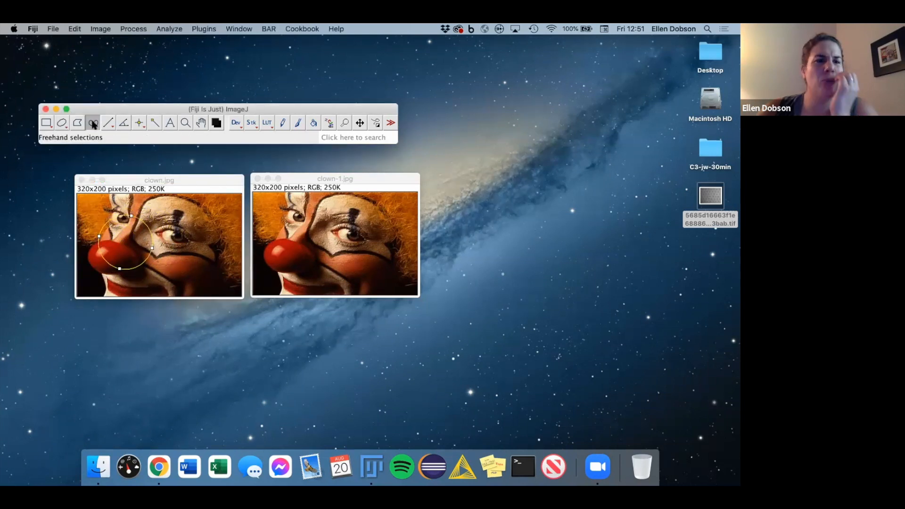
pyautogui.click(203, 216)
pyautogui.moveTo(174, 226)
pyautogui.mouseDown()
pyautogui.moveTo(153, 259)
pyautogui.moveTo(187, 232)
pyautogui.mouseUp()
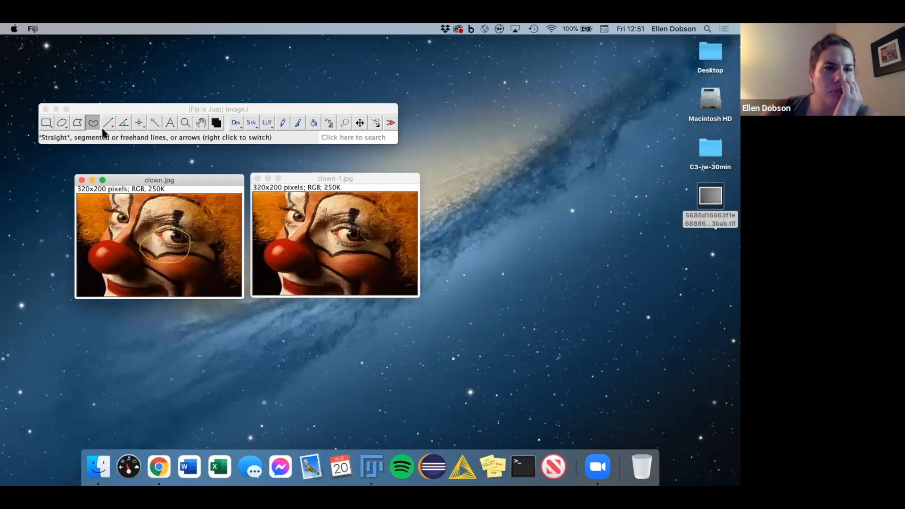
# Draw an elliptical selection about 103 pixels across over the nose and cheek in clown-1.jpg and add it to the ROI Manager
pyautogui.click(63, 124)
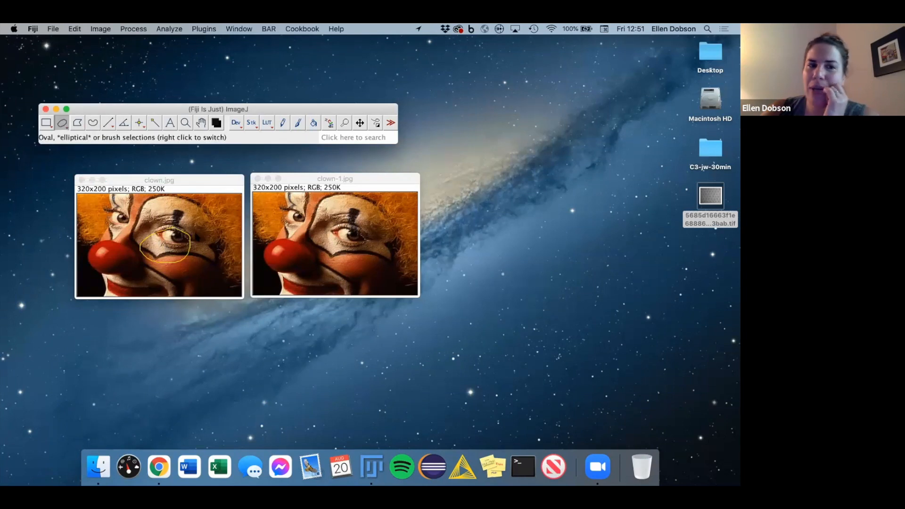
pyautogui.click(194, 236)
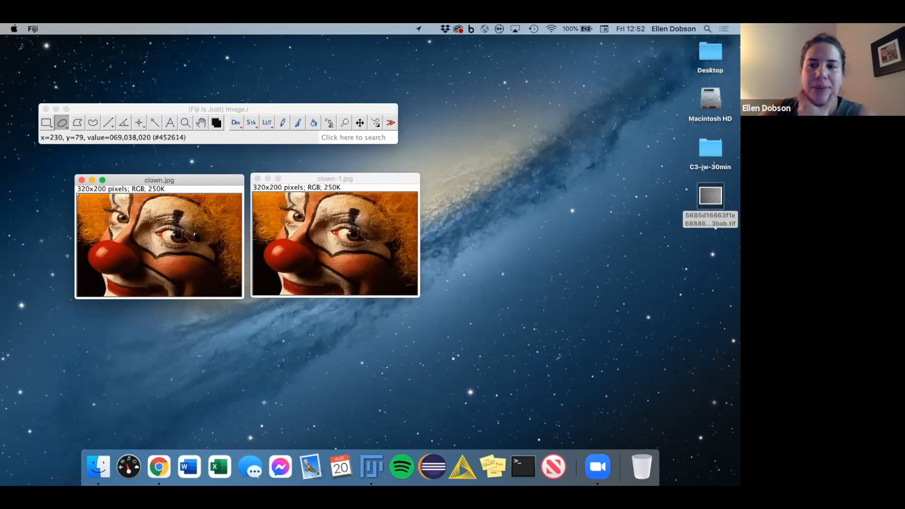
pyautogui.click(159, 467)
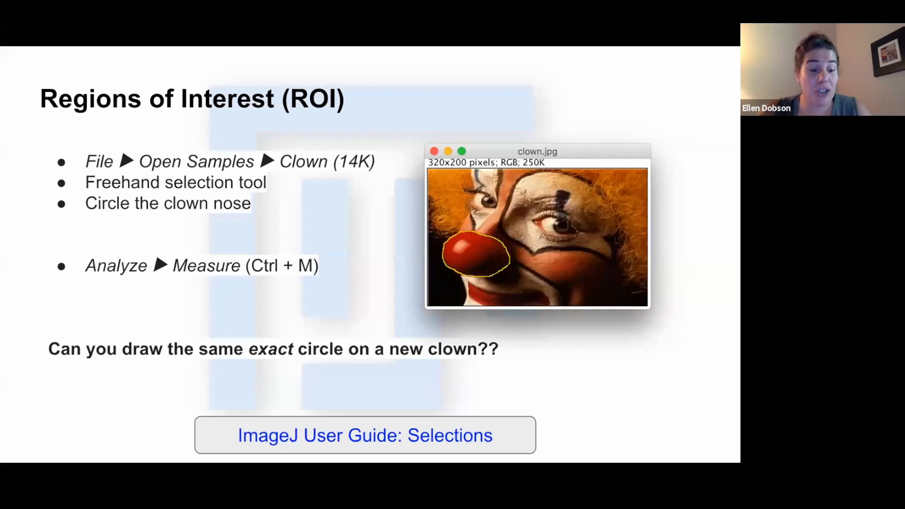
pyautogui.press('super+Tab')
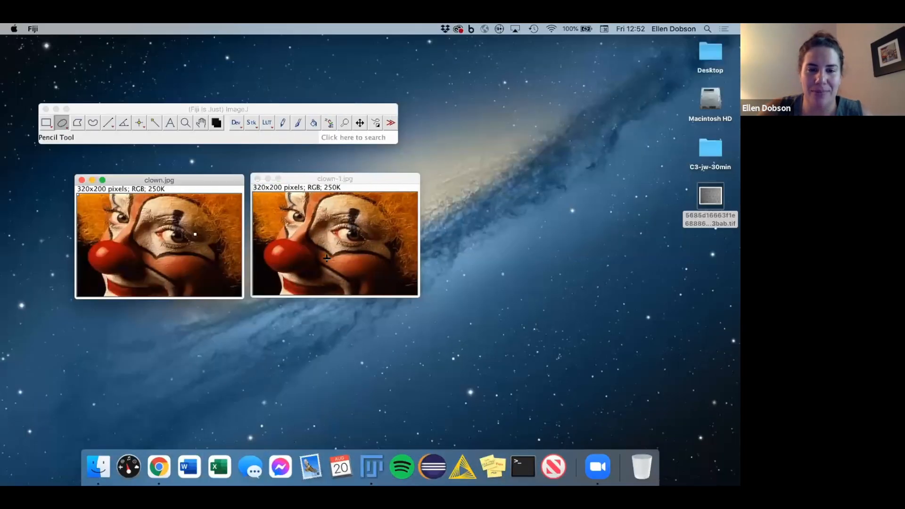
pyautogui.moveTo(282, 239); pyautogui.dragTo(329, 265)
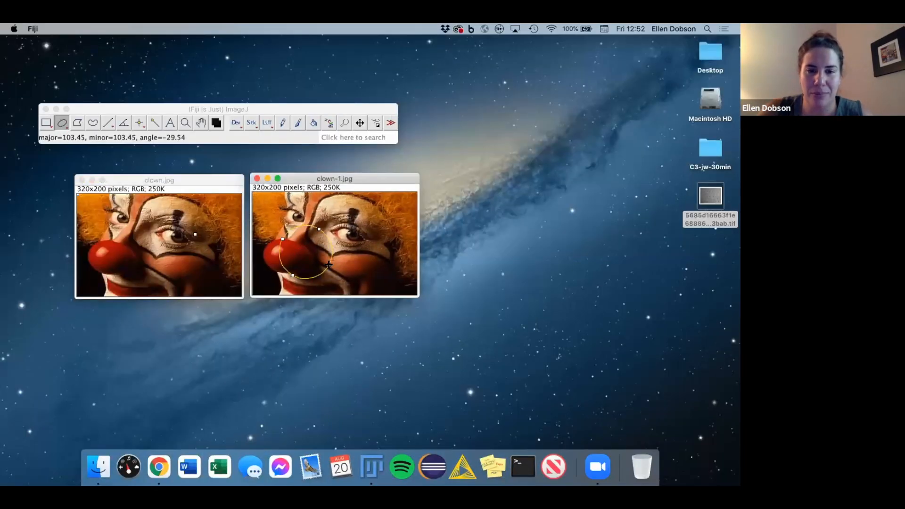
pyautogui.press('t')
# Look through the ROI Manager's additional commands, including those for opening and saving ROIs
pyautogui.click(532, 305)
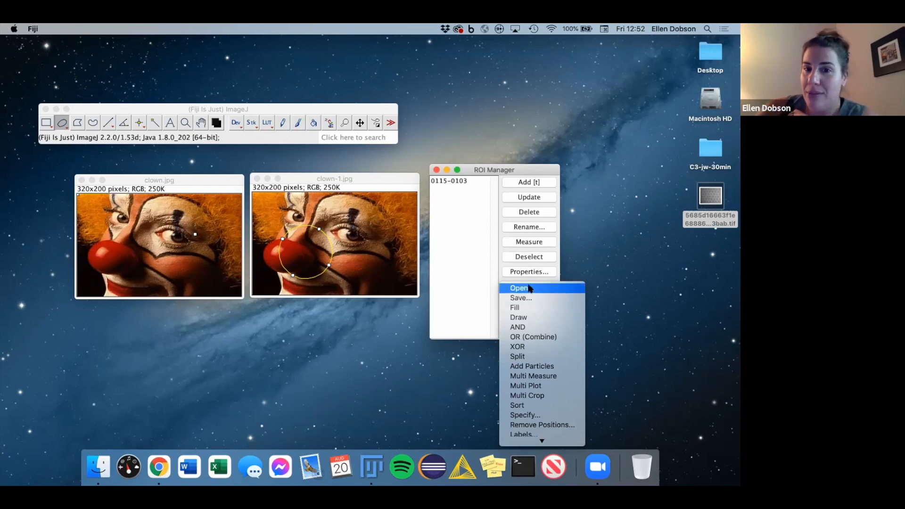
pyautogui.click(484, 287)
pyautogui.click(532, 299)
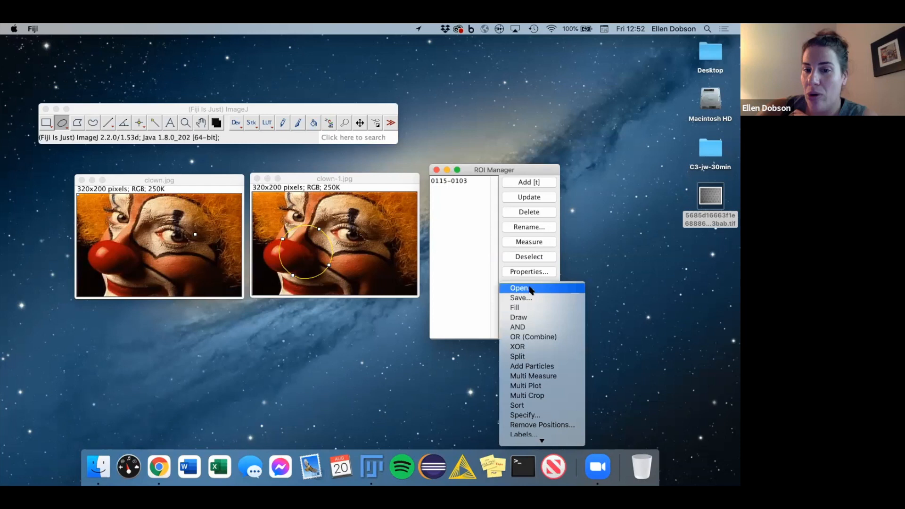
# Close the ROI Manager and both clown images, leaving only the main Fiji window open
pyautogui.click(434, 171)
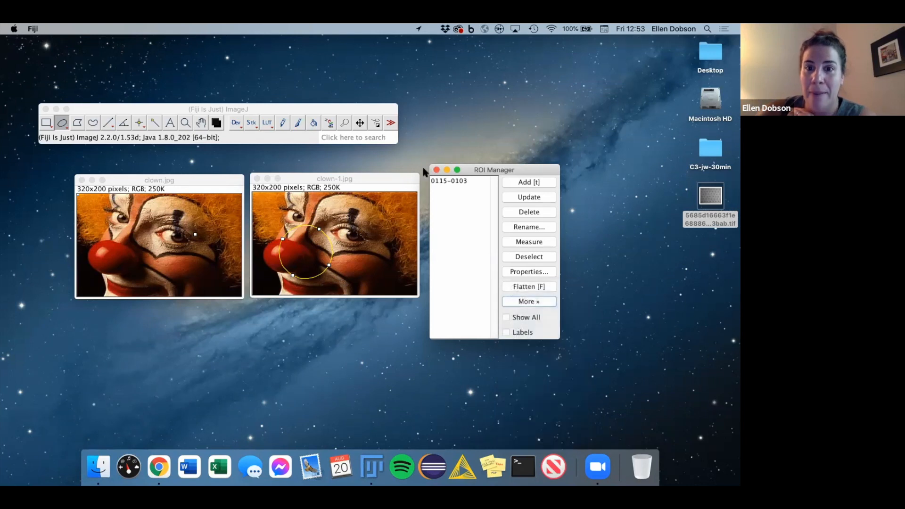
pyautogui.click(436, 170)
pyautogui.click(257, 178)
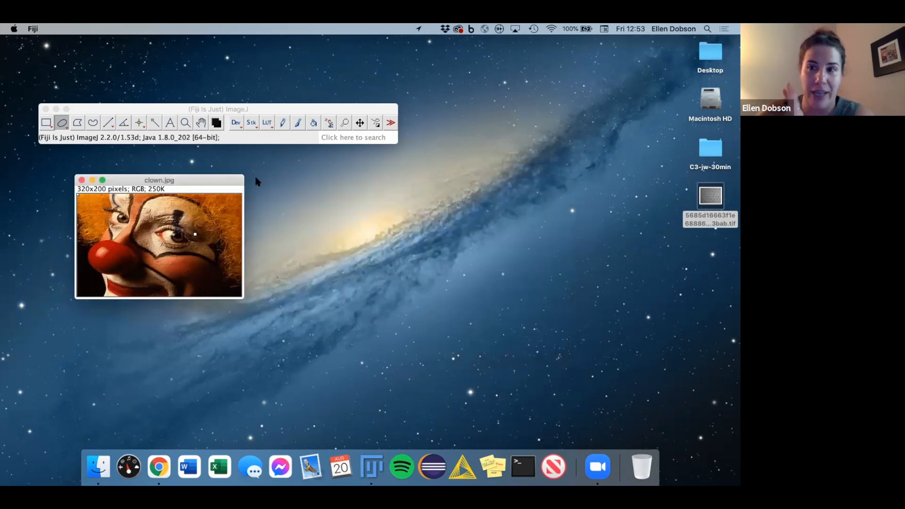
pyautogui.click(82, 180)
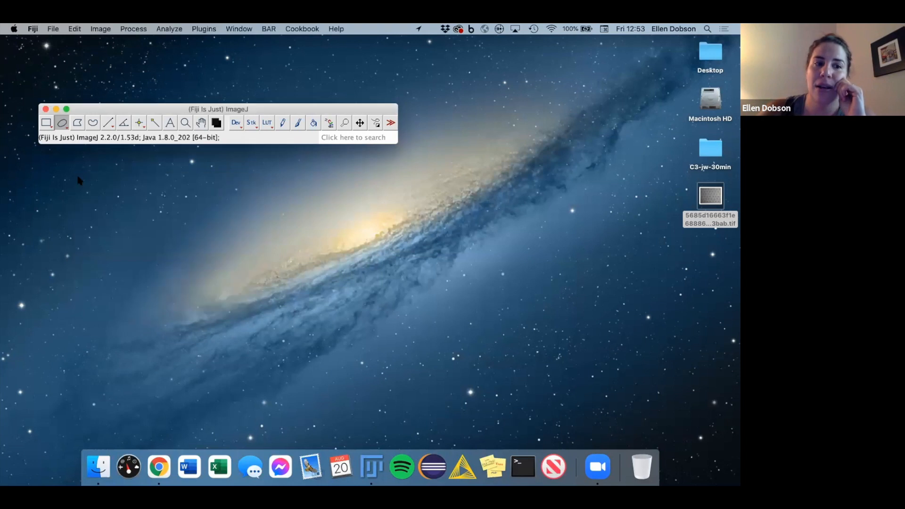
pyautogui.moveTo(155, 109); pyautogui.dragTo(152, 116)
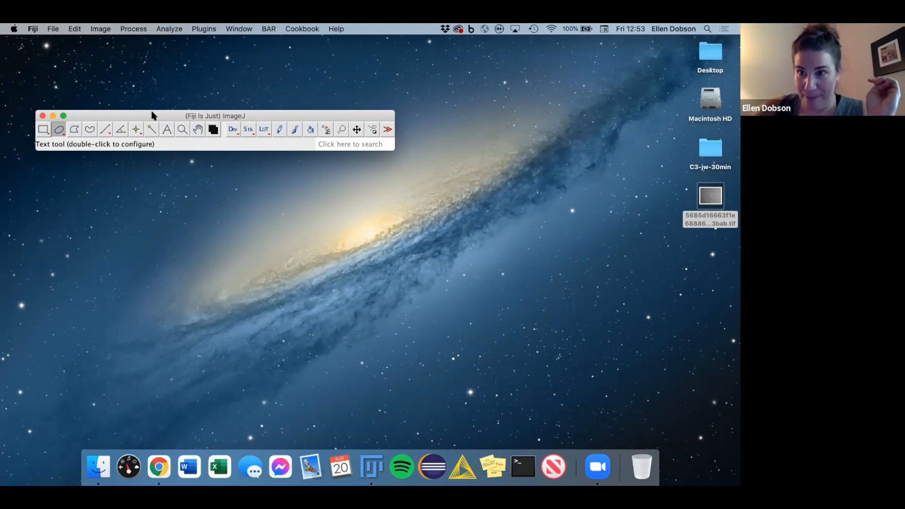
pyautogui.click(157, 464)
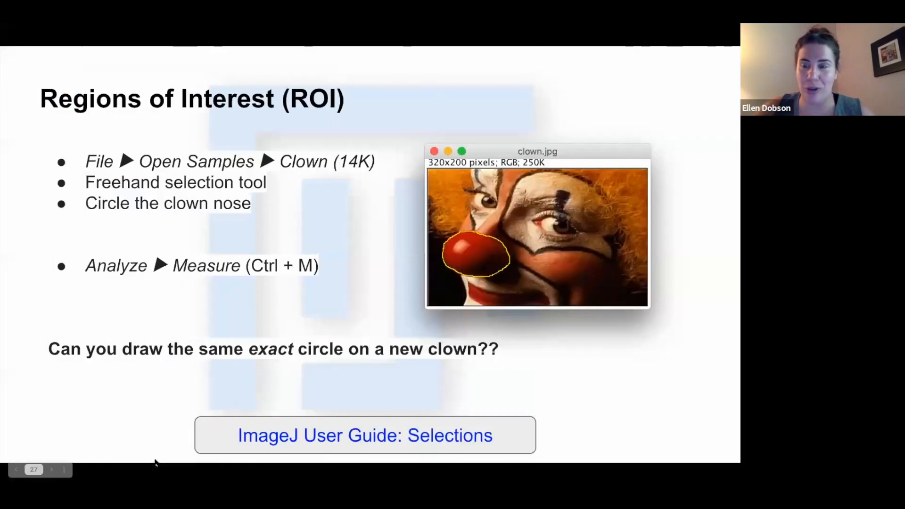
pyautogui.press('Right')
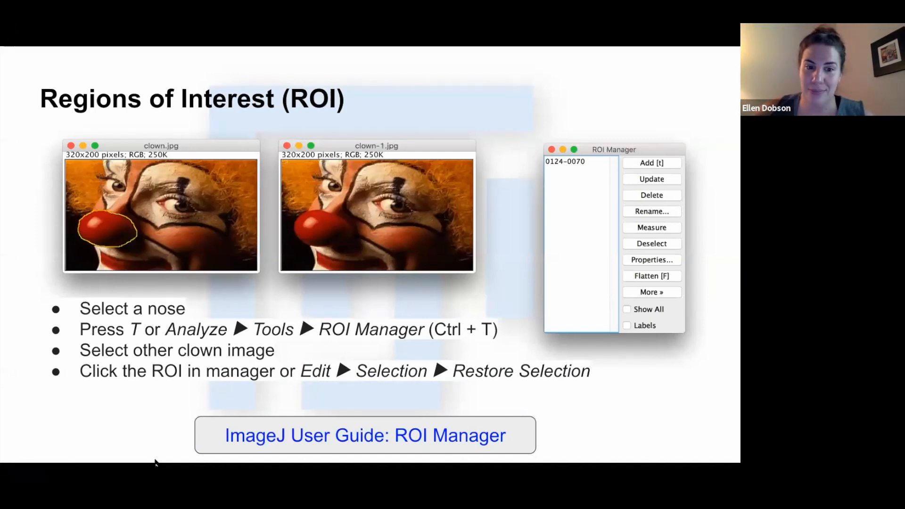
pyautogui.press('Right')
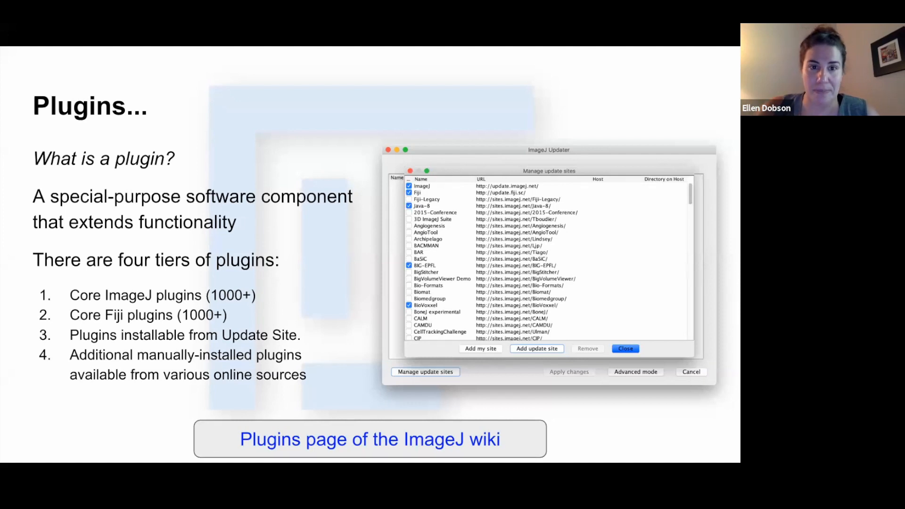
# Return to the slide presentation in Chrome and show the slide on colocalization with Coloc 2
pyautogui.press('Right')
pyautogui.hotkey('ctrl', 'Up')
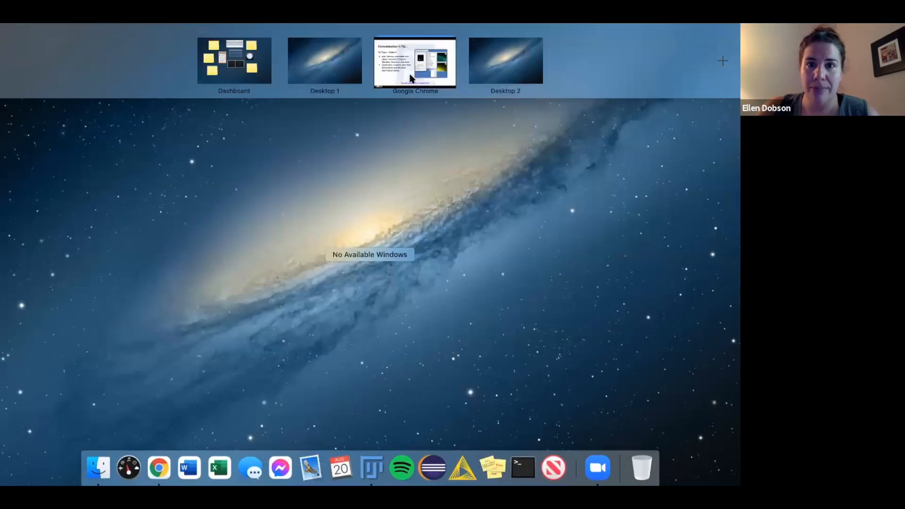
pyautogui.click(411, 78)
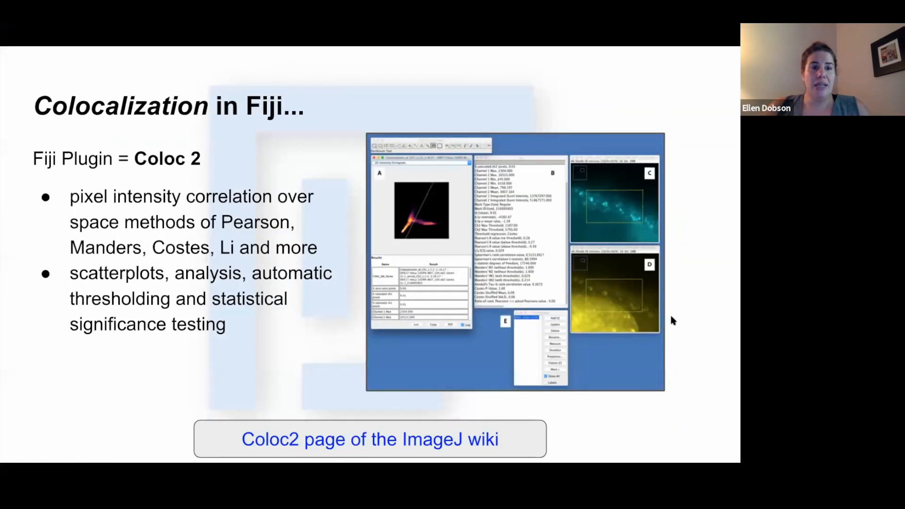
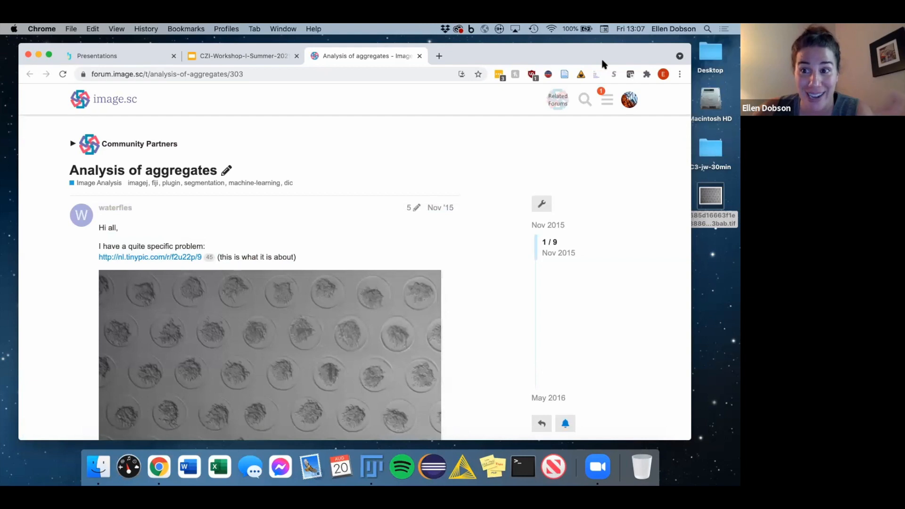
# Examine the microwell image in the Image.sc post "Analysis of aggregates" and the options for saving it
pyautogui.scroll(-3, 340, 248)
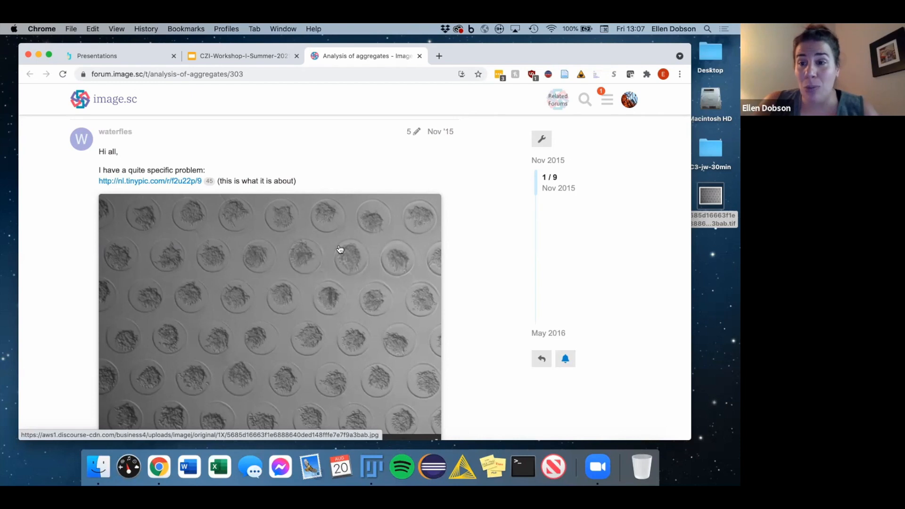
pyautogui.scroll(-1, 341, 255)
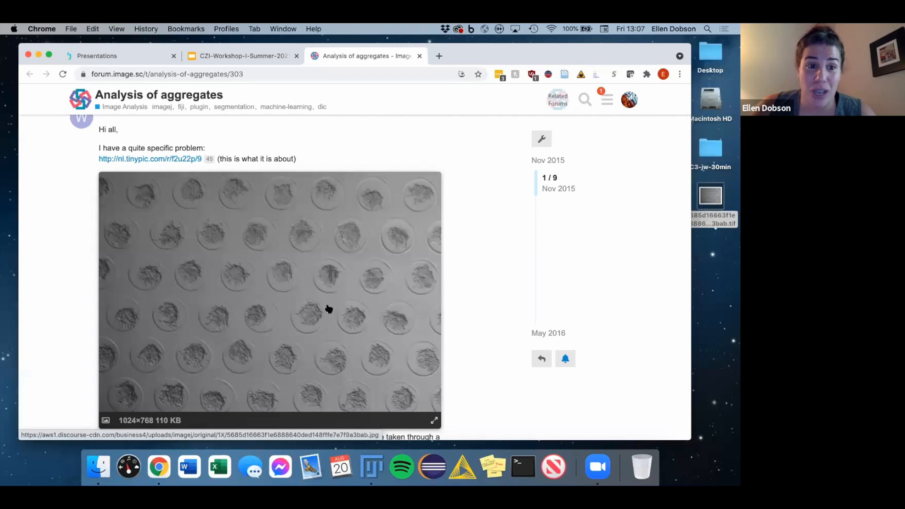
pyautogui.rightClick(241, 262)
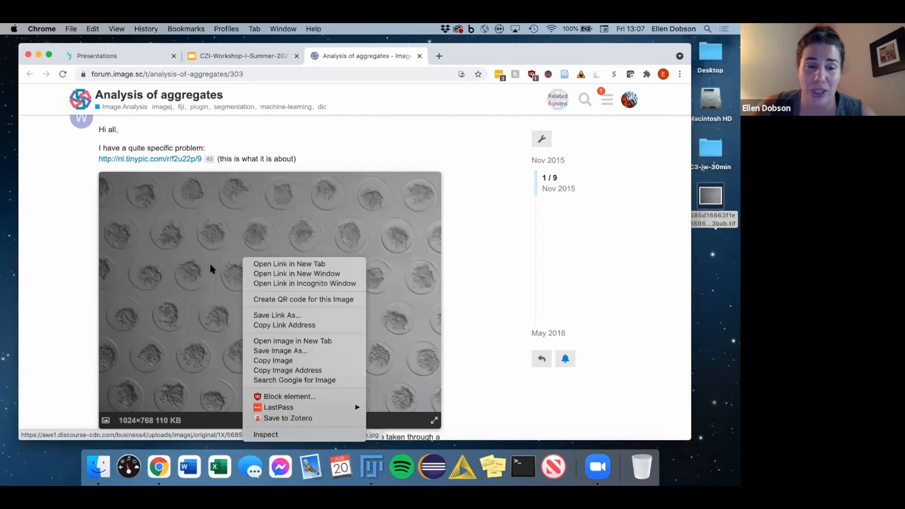
pyautogui.click(57, 230)
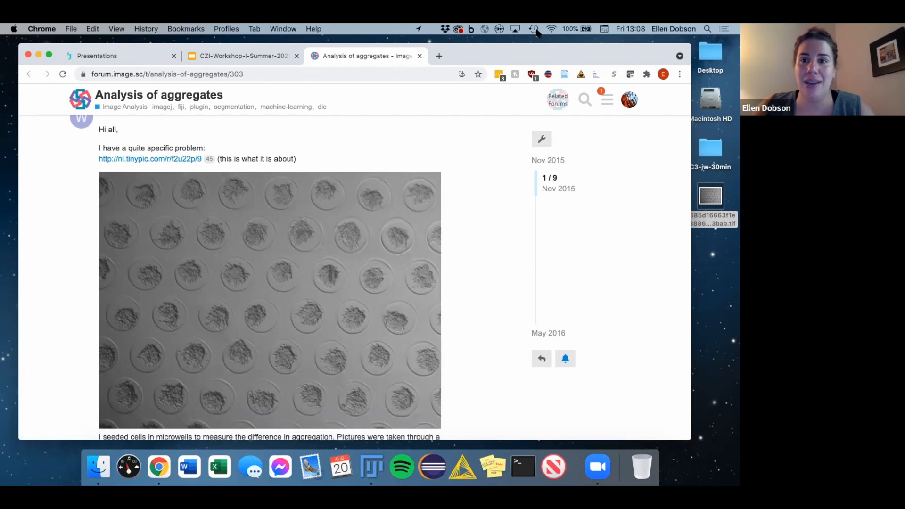
# Switch to Fiji and open the aggregates TIFF image stored on the desktop
pyautogui.moveTo(284, 68); pyautogui.dragTo(332, 113)
pyautogui.click(321, 101)
pyautogui.moveTo(565, 100); pyautogui.dragTo(526, 47)
pyautogui.press('super+Tab')
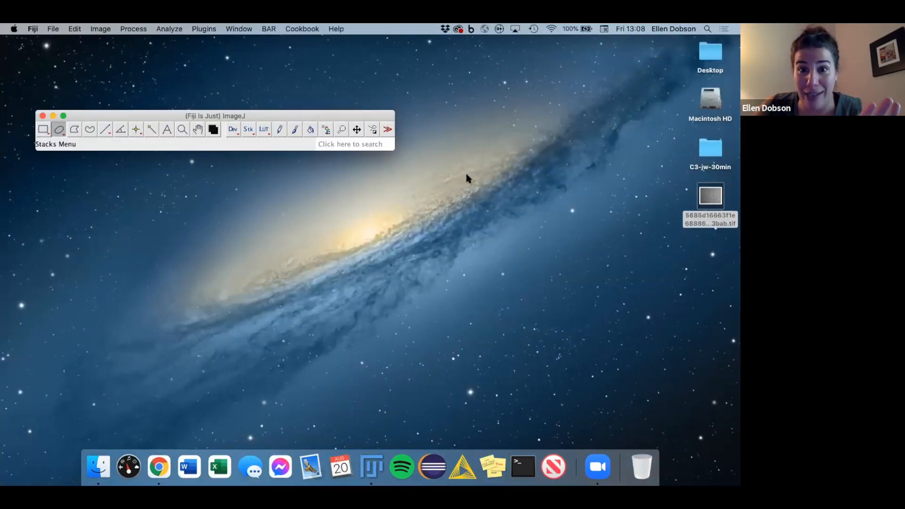
pyautogui.moveTo(710, 193); pyautogui.dragTo(269, 142)
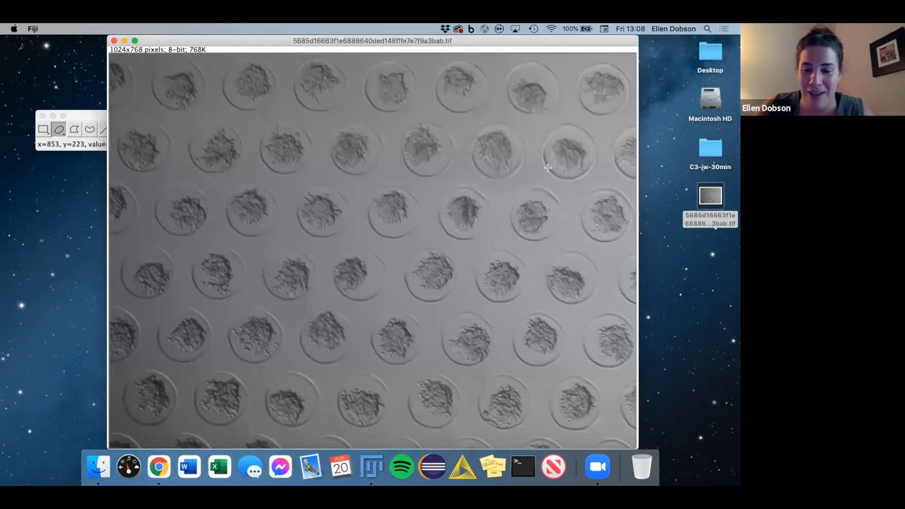
pyautogui.press('-')
pyautogui.press('-')
pyautogui.press('-')
pyautogui.moveTo(338, 41); pyautogui.dragTo(424, 189)
# Search for "trainable weka" and run Trainable Weka Segmentation on the aggregates image, with the whole image visible in its window
pyautogui.click(341, 143)
pyautogui.write('tra')
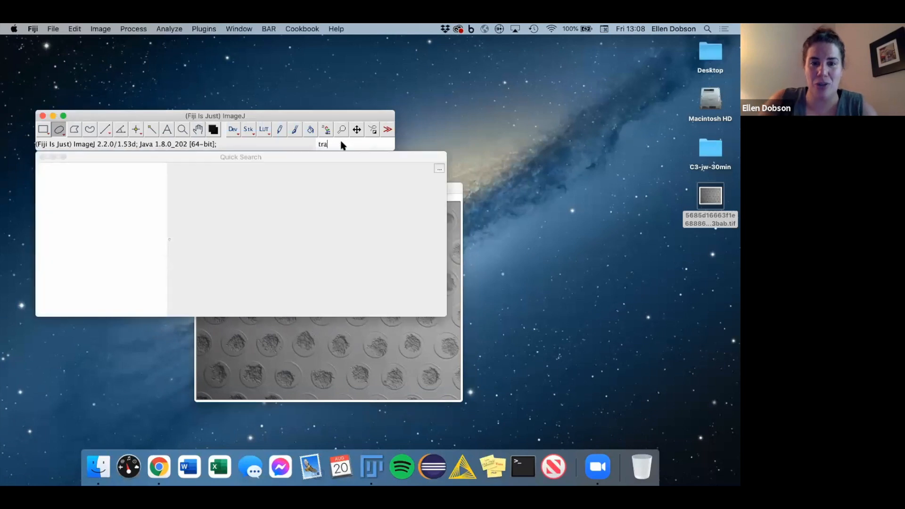
pyautogui.write('inable weka')
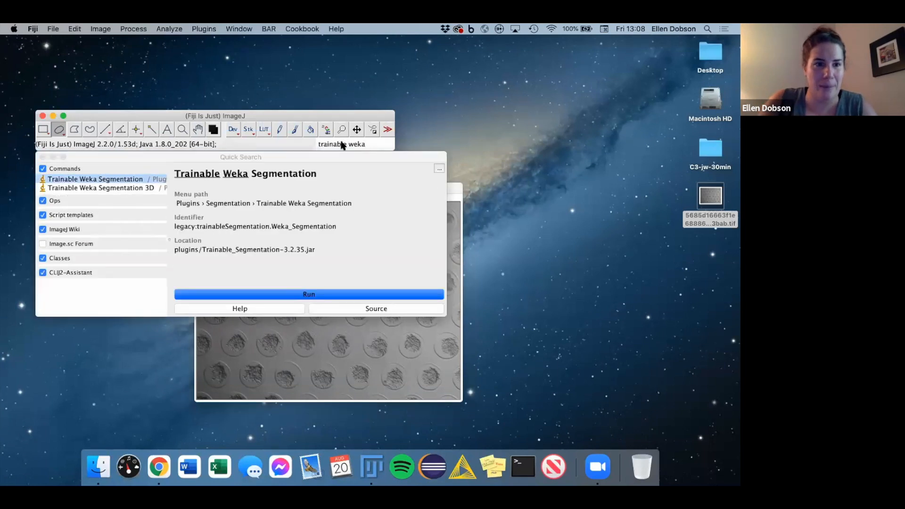
pyautogui.press('Return')
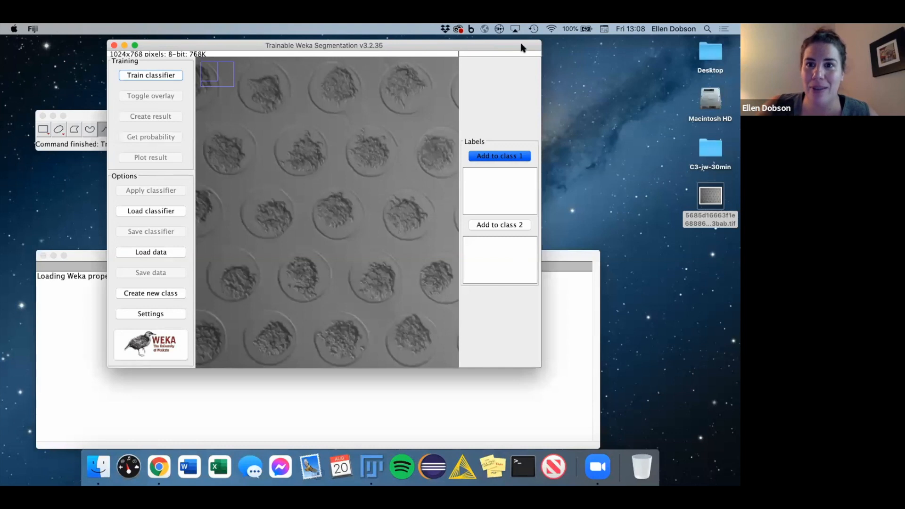
pyautogui.moveTo(521, 46); pyautogui.dragTo(607, 114)
pyautogui.click(426, 269)
pyautogui.press('-')
pyautogui.press('-')
pyautogui.press('-')
pyautogui.press('+')
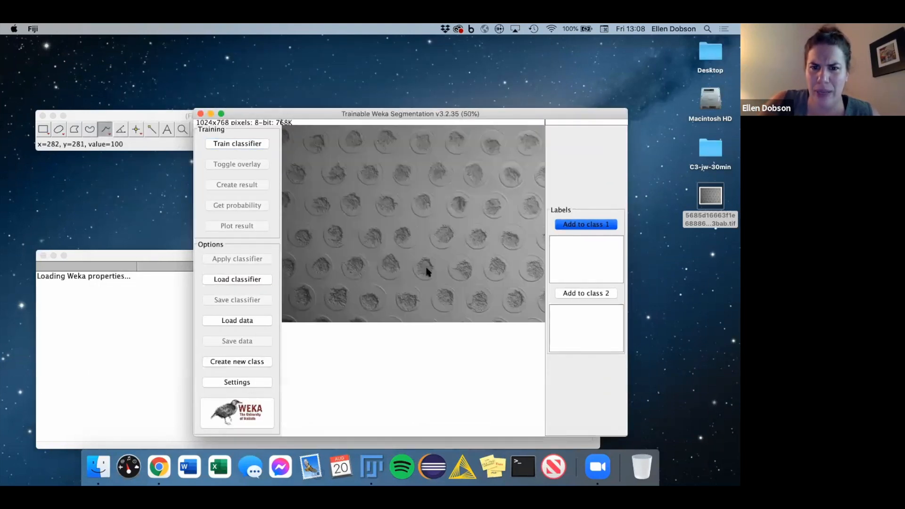
pyautogui.moveTo(526, 116); pyautogui.dragTo(427, 122)
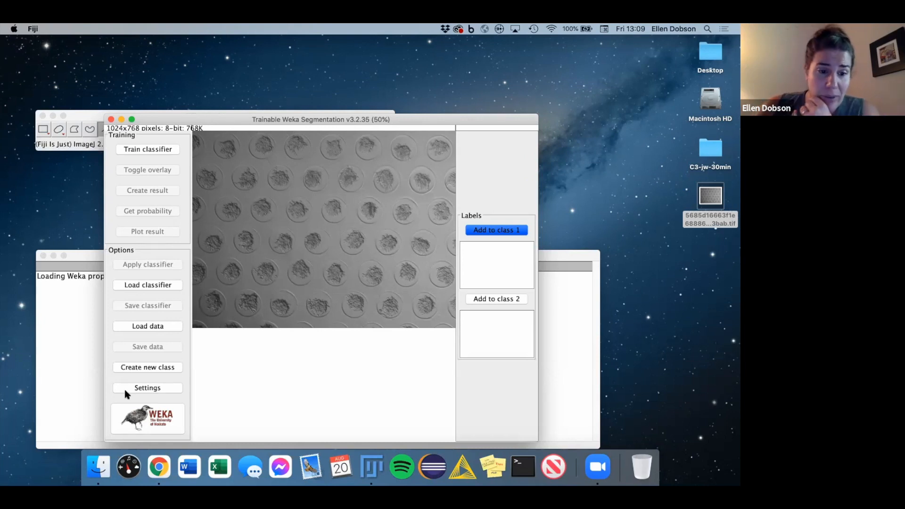
# In the segmentation settings, enable the Variance and Structure training features and set the maximum sigma to 32
pyautogui.click(136, 389)
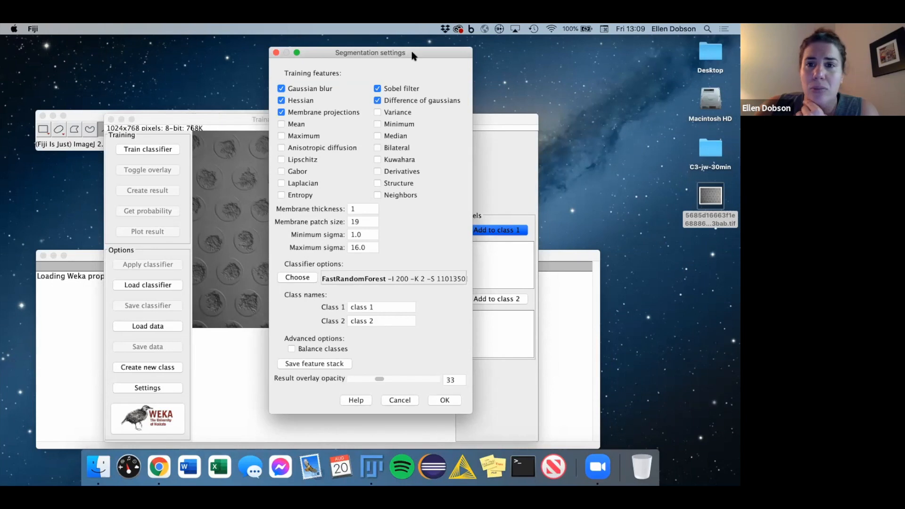
pyautogui.click(452, 145)
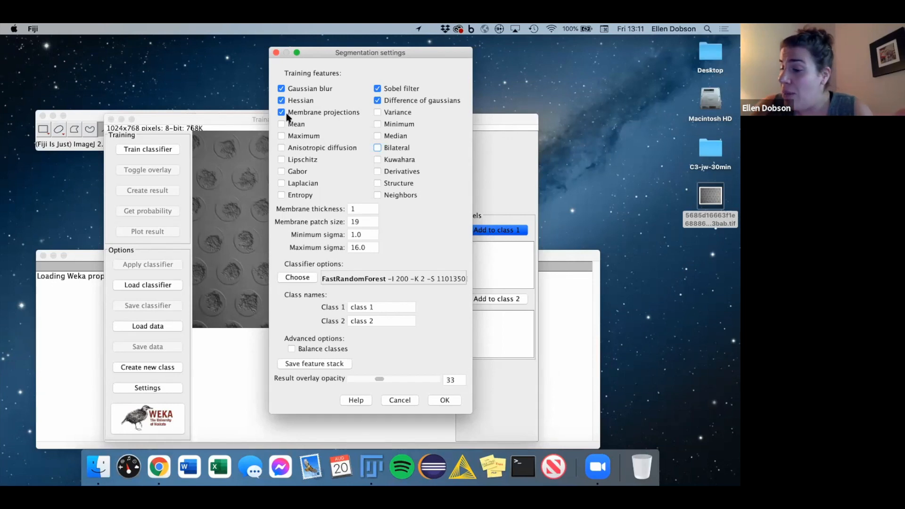
pyautogui.click(377, 112)
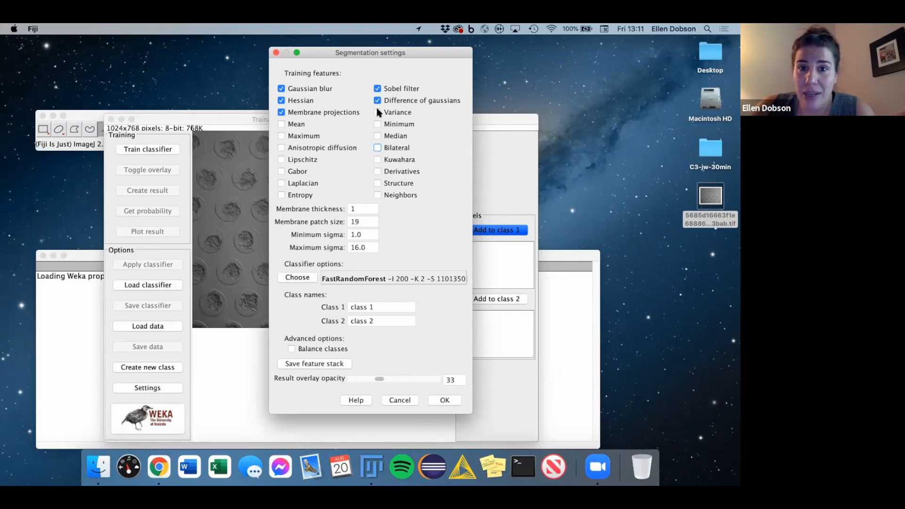
pyautogui.click(377, 183)
pyautogui.click(371, 247)
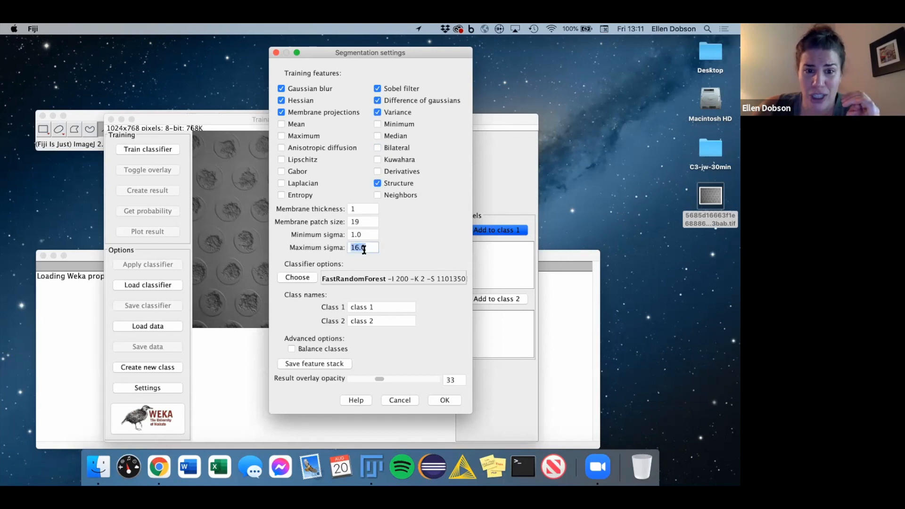
pyautogui.moveTo(371, 248); pyautogui.dragTo(340, 238)
pyautogui.write('32')
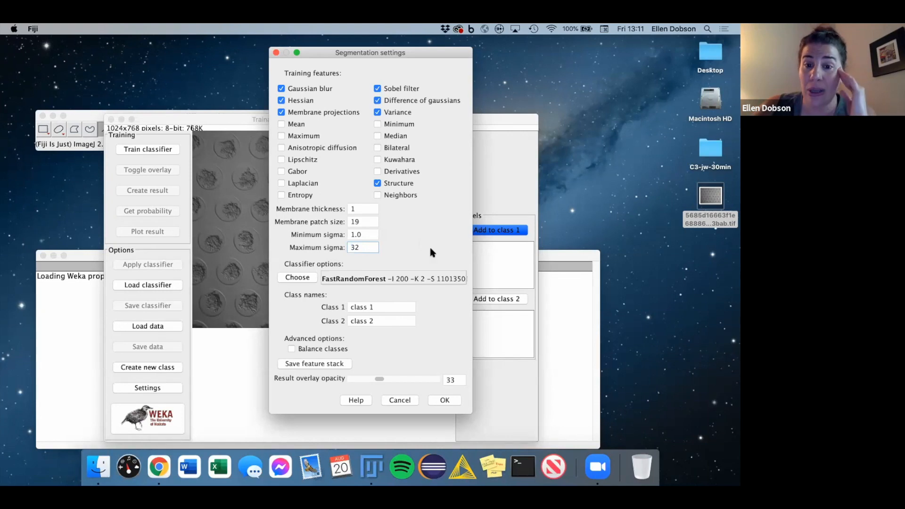
# Name class 1 "aggregates" and class 2 "background", and apply the segmentation settings
pyautogui.click(383, 307)
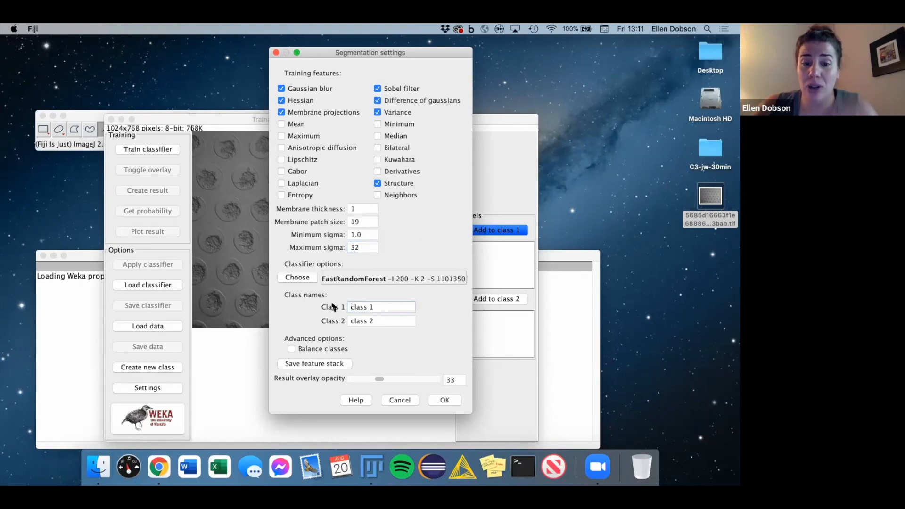
pyautogui.moveTo(377, 308); pyautogui.dragTo(327, 289)
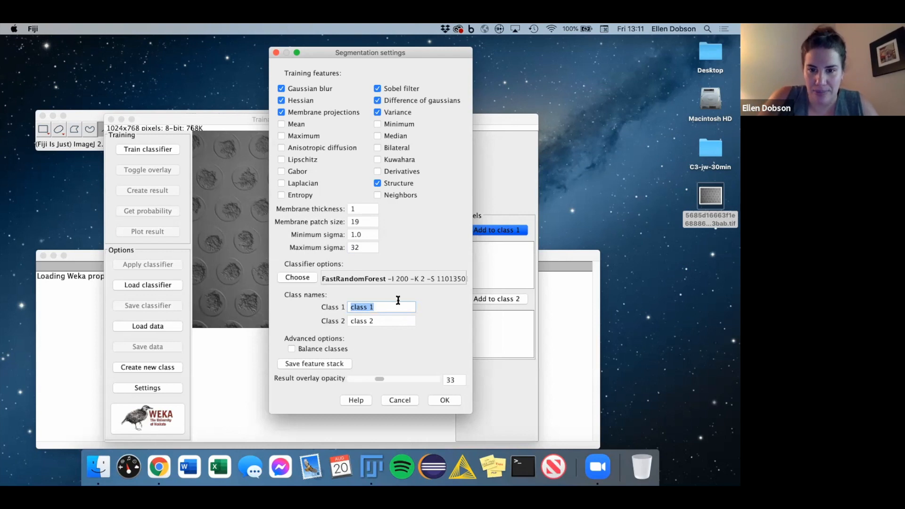
pyautogui.write('agg')
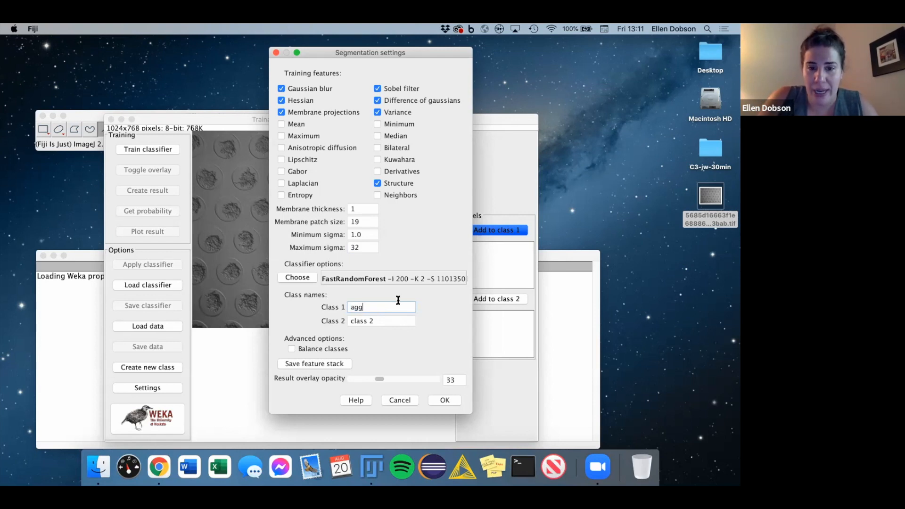
pyautogui.write('retegates')
pyautogui.press('Tab')
pyautogui.press('Left')
pyautogui.moveTo(382, 321); pyautogui.dragTo(326, 312)
pyautogui.write('background')
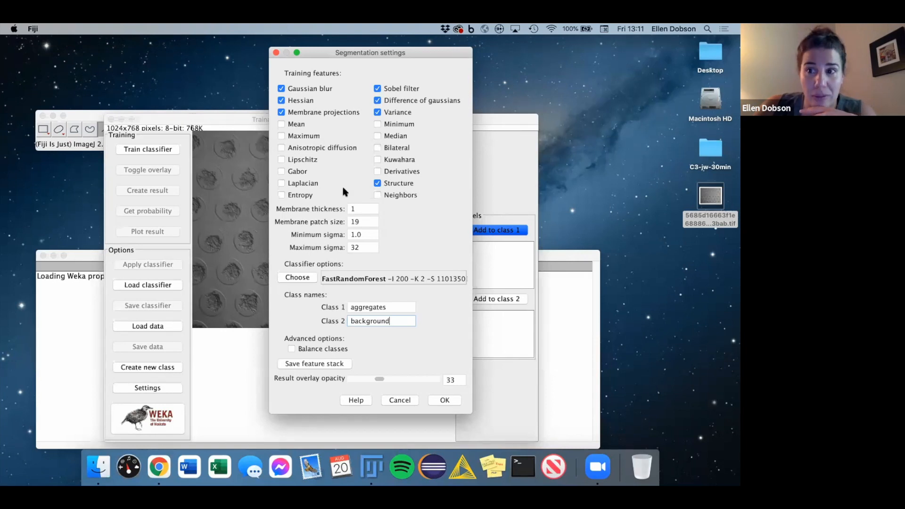
pyautogui.click(442, 400)
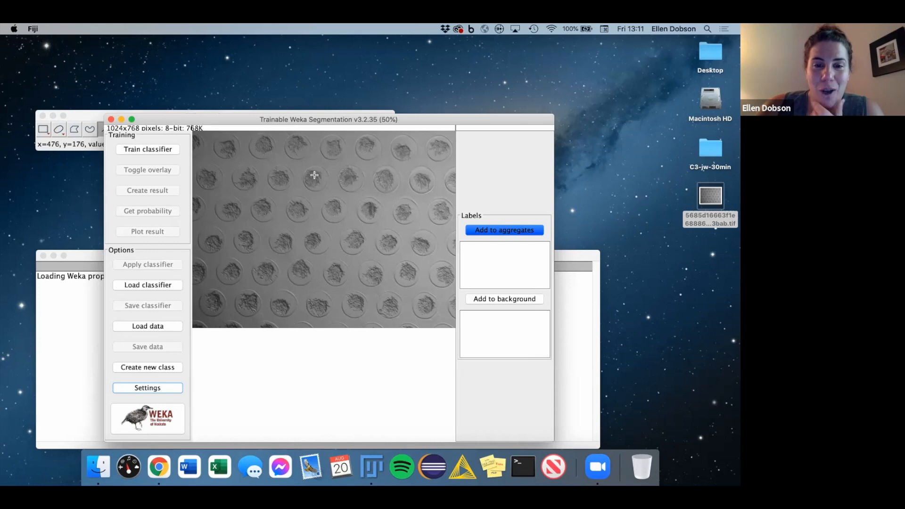
# Draw freehand traces inside three different cell clumps and add each one to the aggregates class
pyautogui.moveTo(312, 179); pyautogui.dragTo(319, 175)
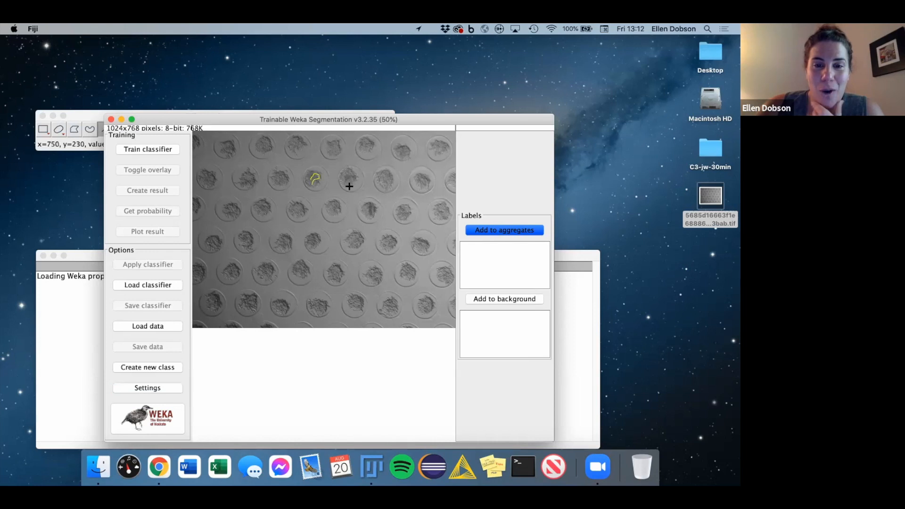
pyautogui.click(475, 229)
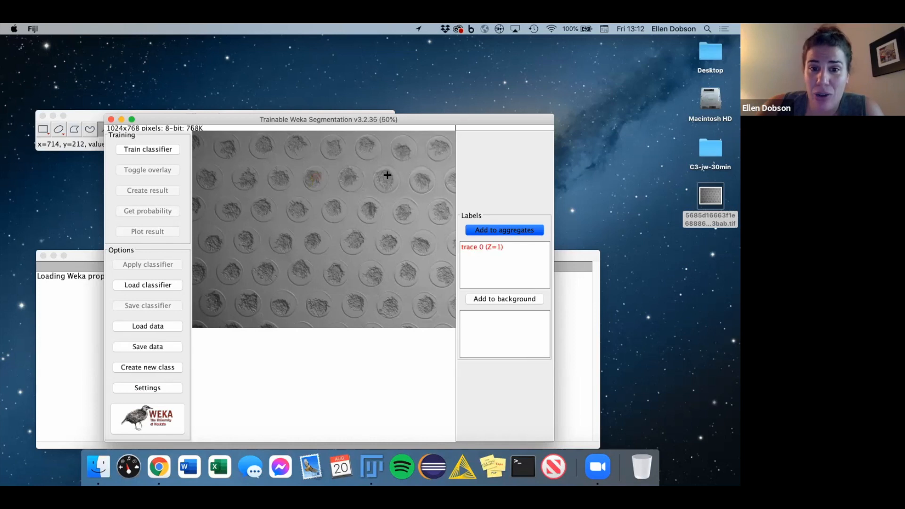
pyautogui.moveTo(384, 175); pyautogui.dragTo(388, 183)
pyautogui.click(491, 231)
pyautogui.moveTo(227, 275); pyautogui.dragTo(238, 273)
pyautogui.click(507, 229)
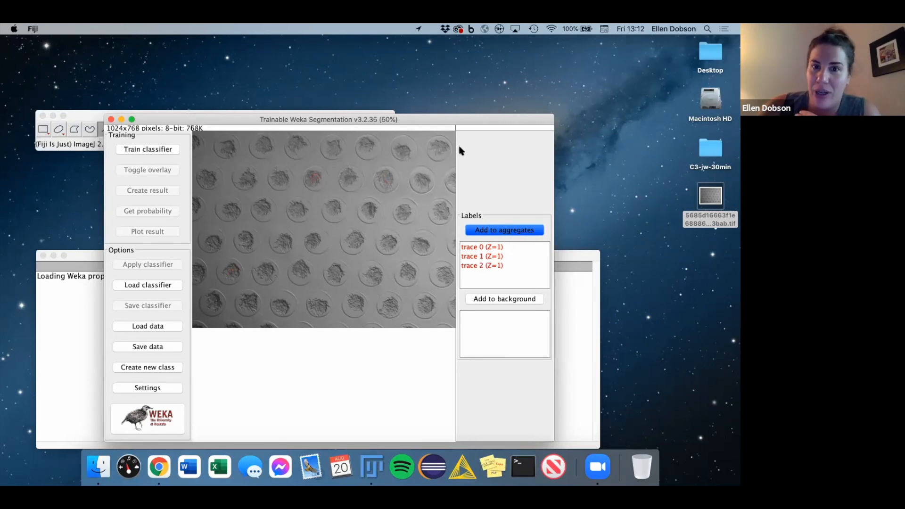
# Draw three freehand traces between the cell clumps, add each to the background class, and train the classifier
pyautogui.moveTo(382, 223)
pyautogui.mouseDown()
pyautogui.moveTo(370, 244)
pyautogui.moveTo(347, 254)
pyautogui.mouseUp()
pyautogui.click(518, 299)
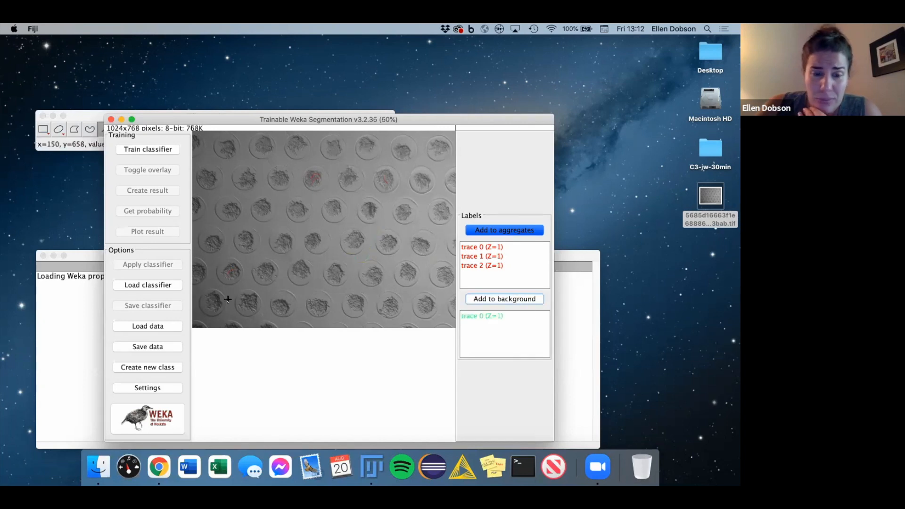
pyautogui.moveTo(225, 319)
pyautogui.mouseDown()
pyautogui.moveTo(237, 307)
pyautogui.moveTo(226, 290)
pyautogui.mouseUp()
pyautogui.click(494, 299)
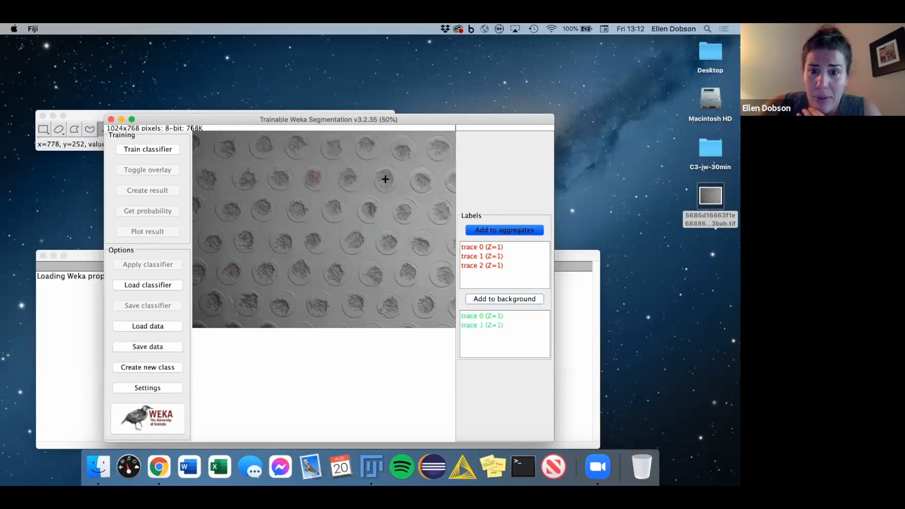
pyautogui.moveTo(381, 156); pyautogui.dragTo(394, 146)
pyautogui.click(479, 299)
pyautogui.click(129, 152)
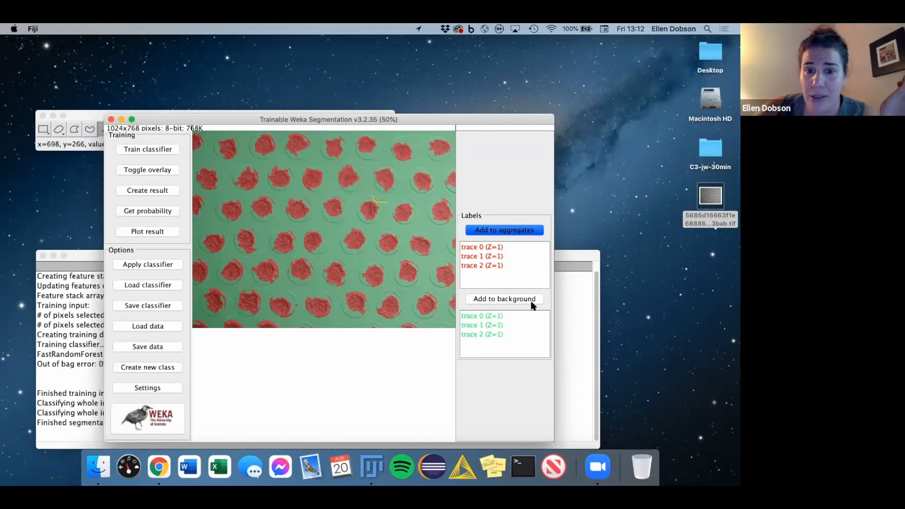
# Add two more short traces next to the cell clumps to the background class
pyautogui.click(498, 301)
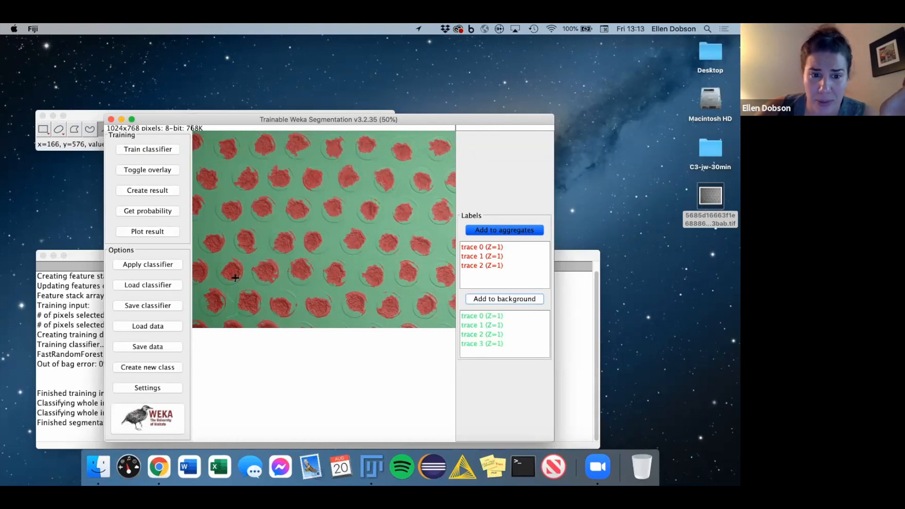
pyautogui.click(248, 224)
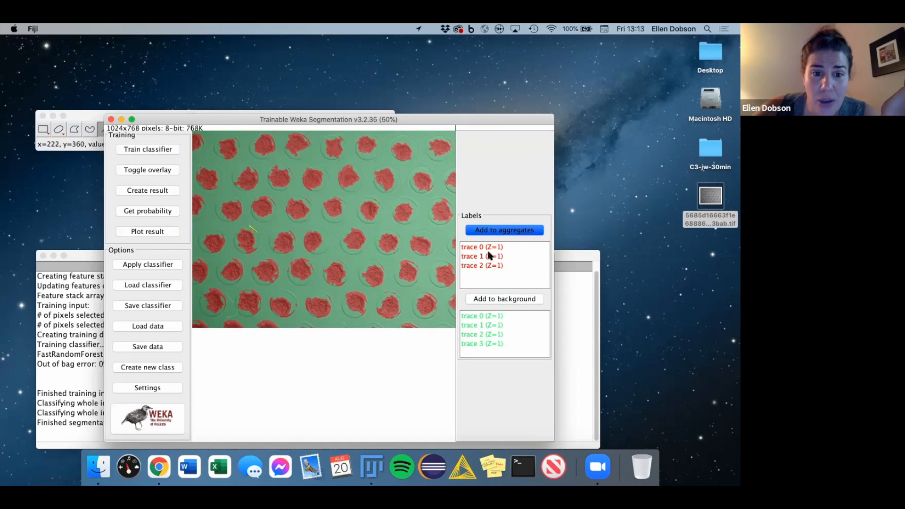
pyautogui.click(513, 299)
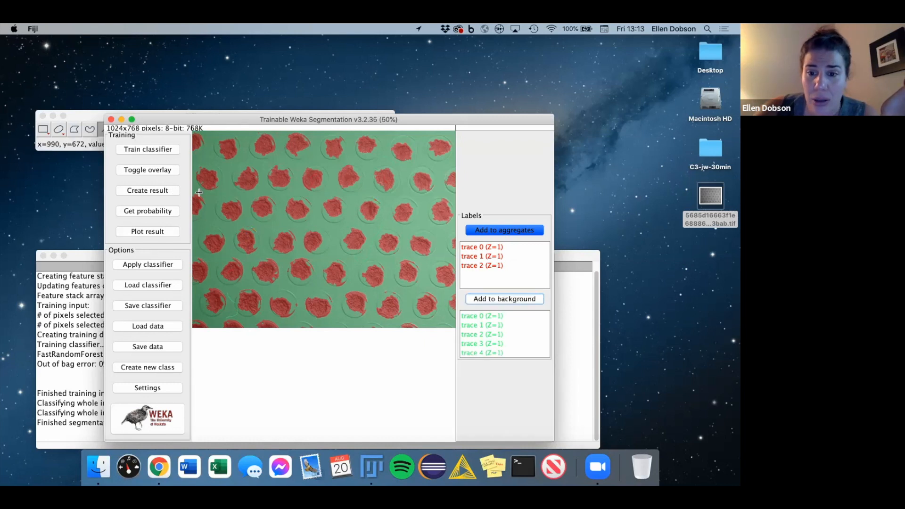
# Retrain the classifier with the added background traces and create the classified result image
pyautogui.click(151, 152)
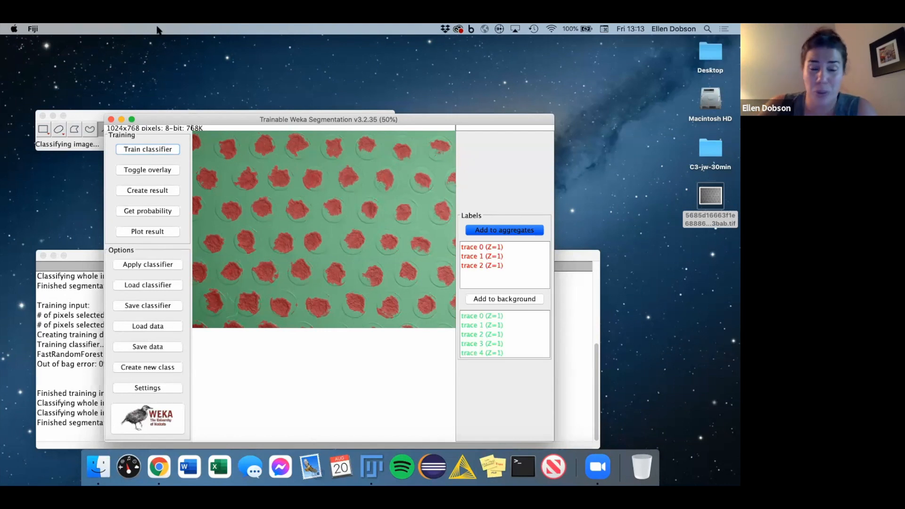
pyautogui.click(146, 191)
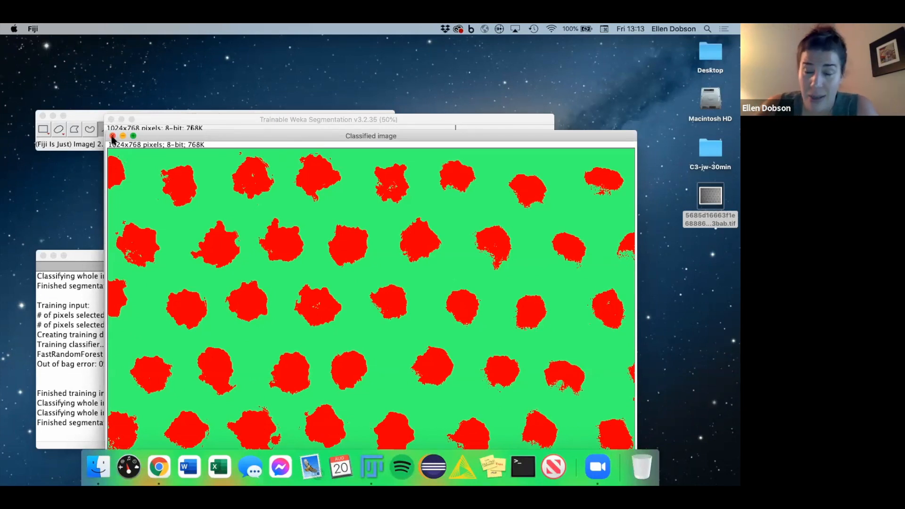
# Close the classified image and generate the probability maps from the trained classifier, placing them beside the segmentation overlay
pyautogui.click(112, 136)
pyautogui.click(157, 212)
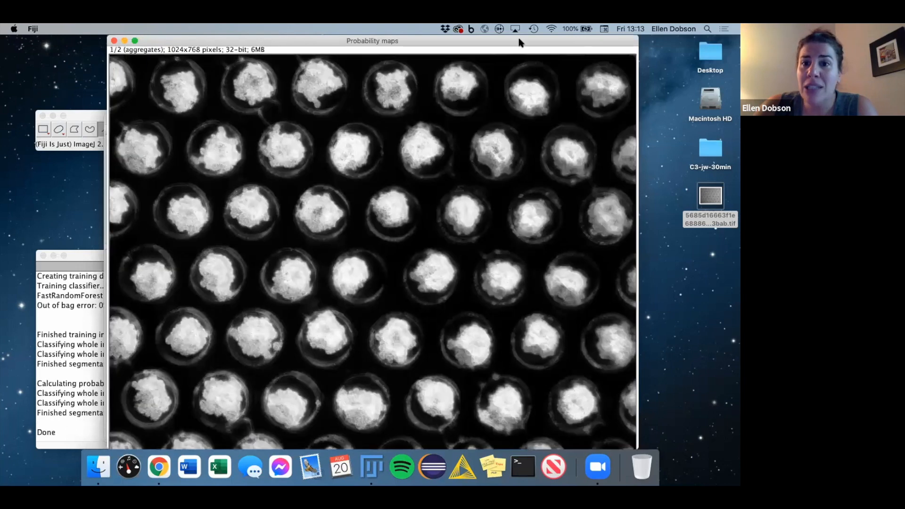
pyautogui.moveTo(518, 43); pyautogui.dragTo(509, 79)
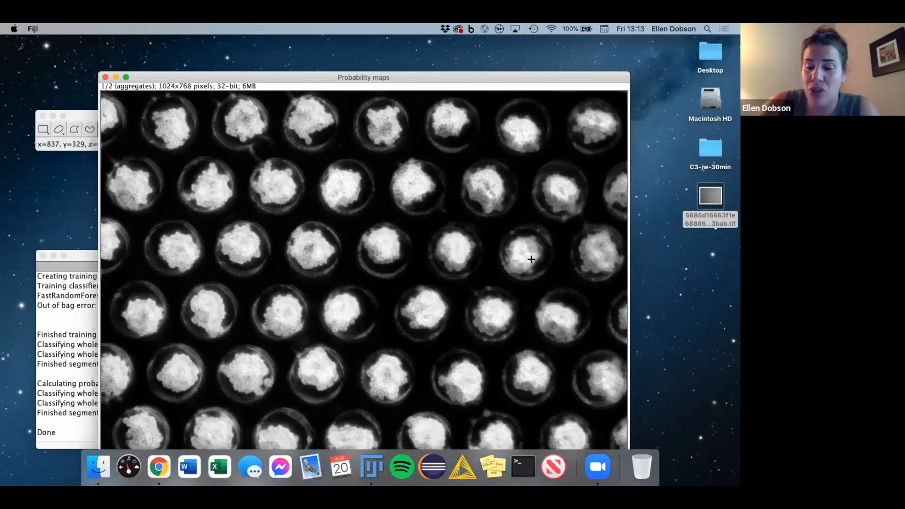
pyautogui.press('-')
pyautogui.press('-')
pyautogui.moveTo(143, 80); pyautogui.dragTo(198, 213)
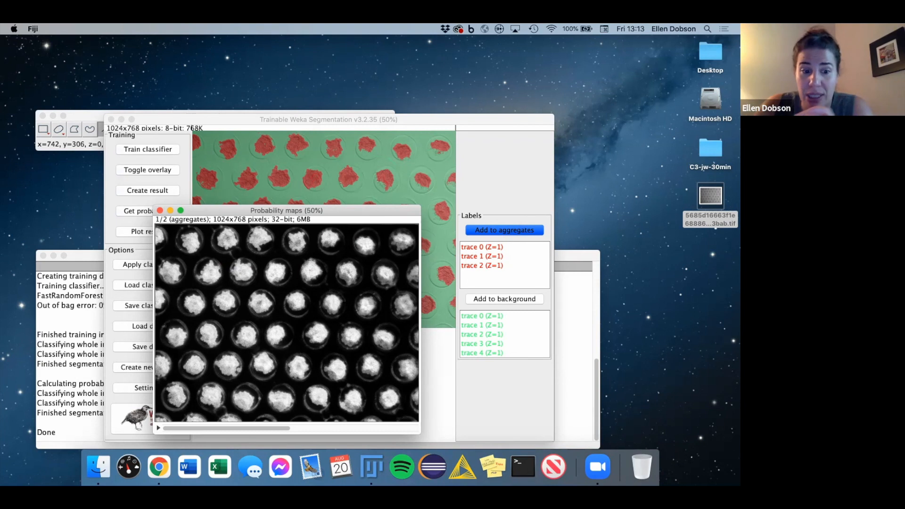
# Compare the aggregates and background slices of the probability maps and check their pixel values in the main ImageJ window
pyautogui.click(321, 429)
pyautogui.click(236, 427)
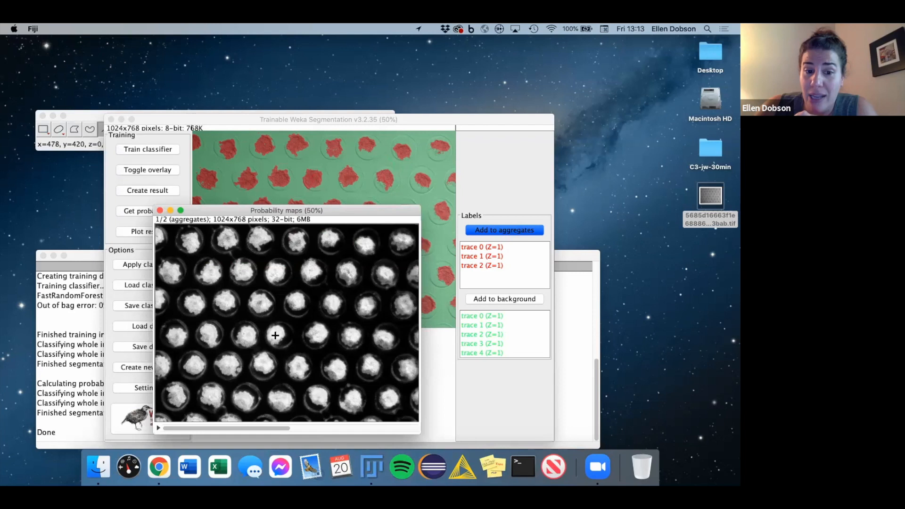
pyautogui.click(79, 145)
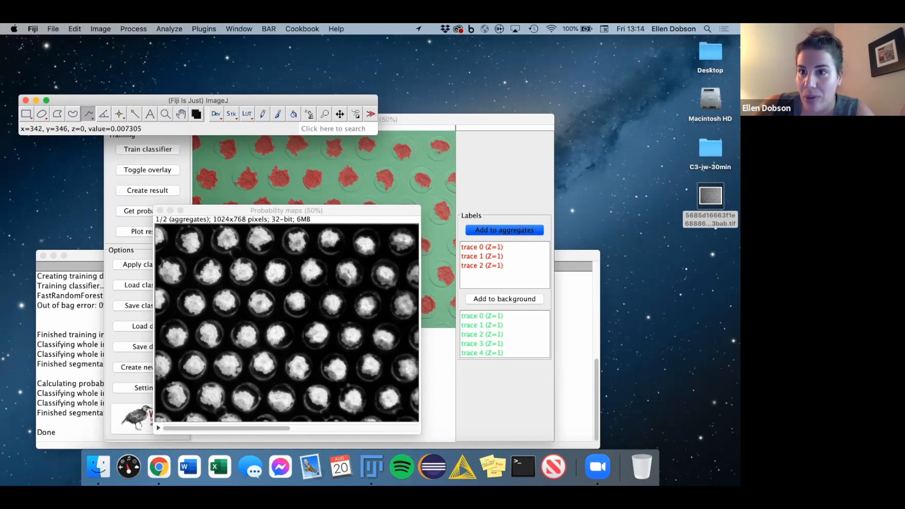
pyautogui.click(361, 429)
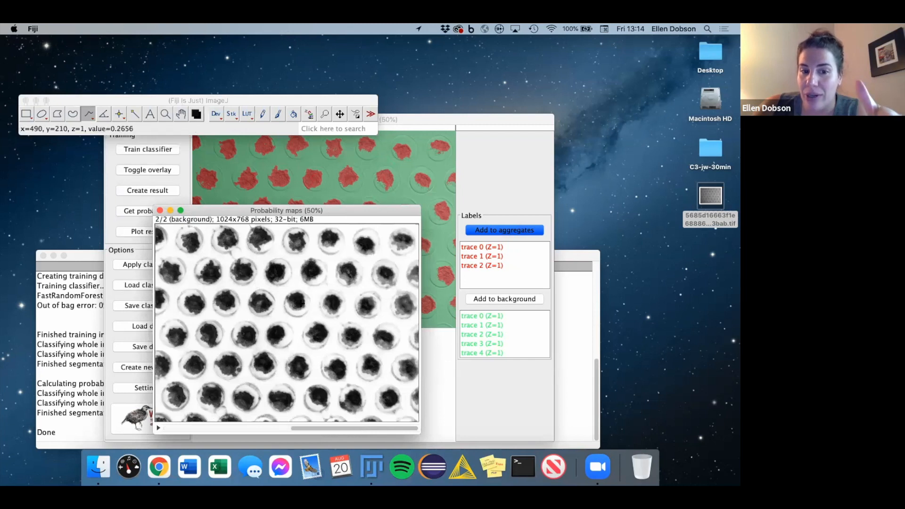
# Close the probability maps and switch to Google Chrome
pyautogui.click(159, 211)
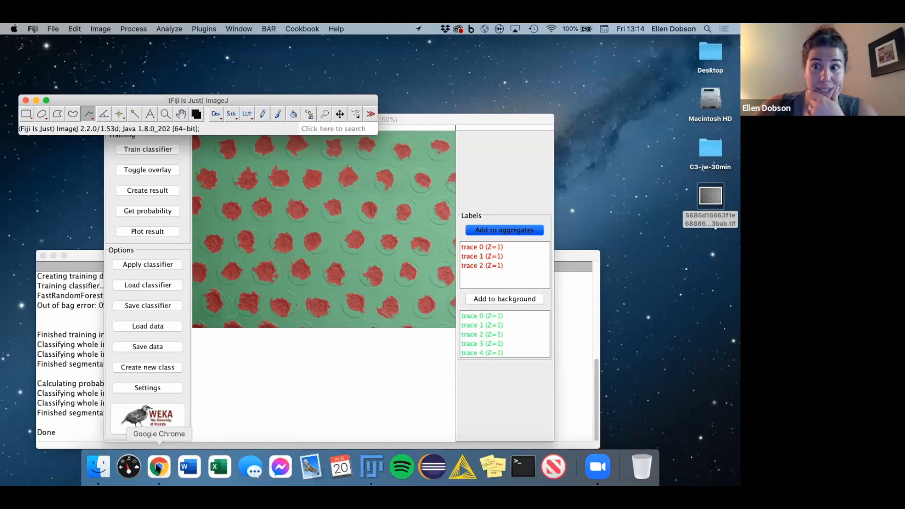
pyautogui.click(157, 466)
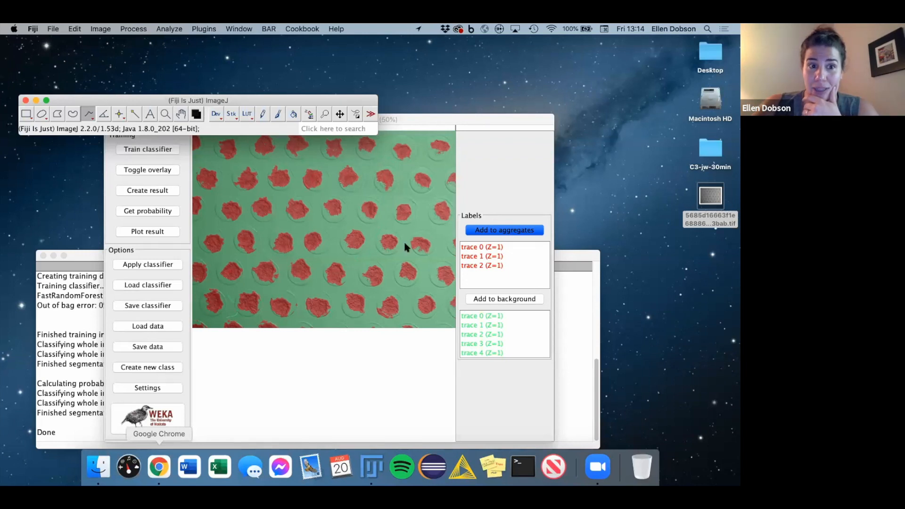